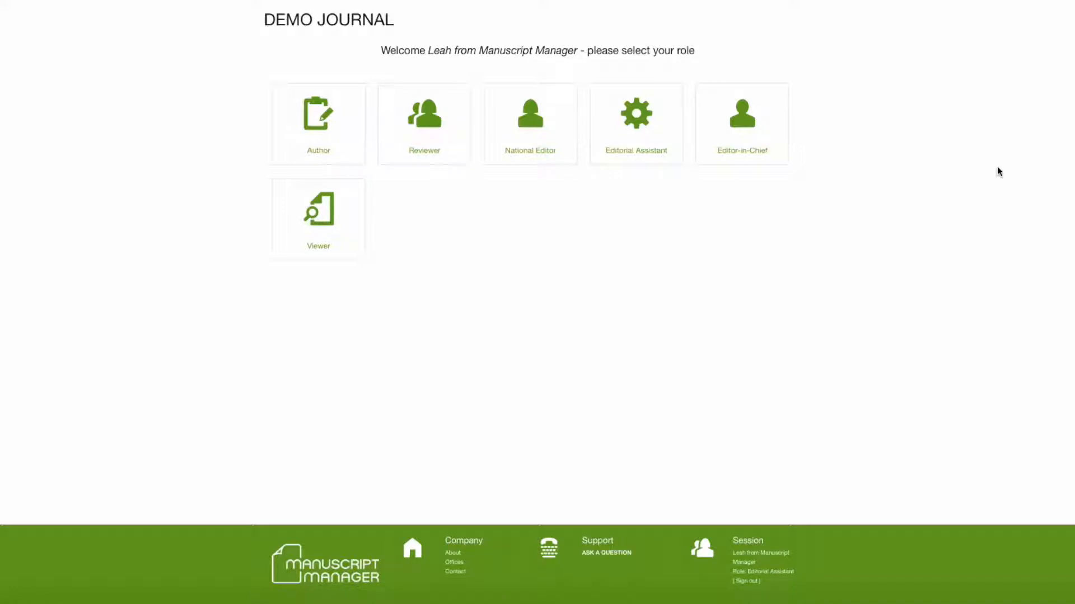
- Enter the Reviewer role and continue the agreed review of manuscript DEMO-2016-2 - (2)
{"action": "left_click", "coordinate": [425, 124]}
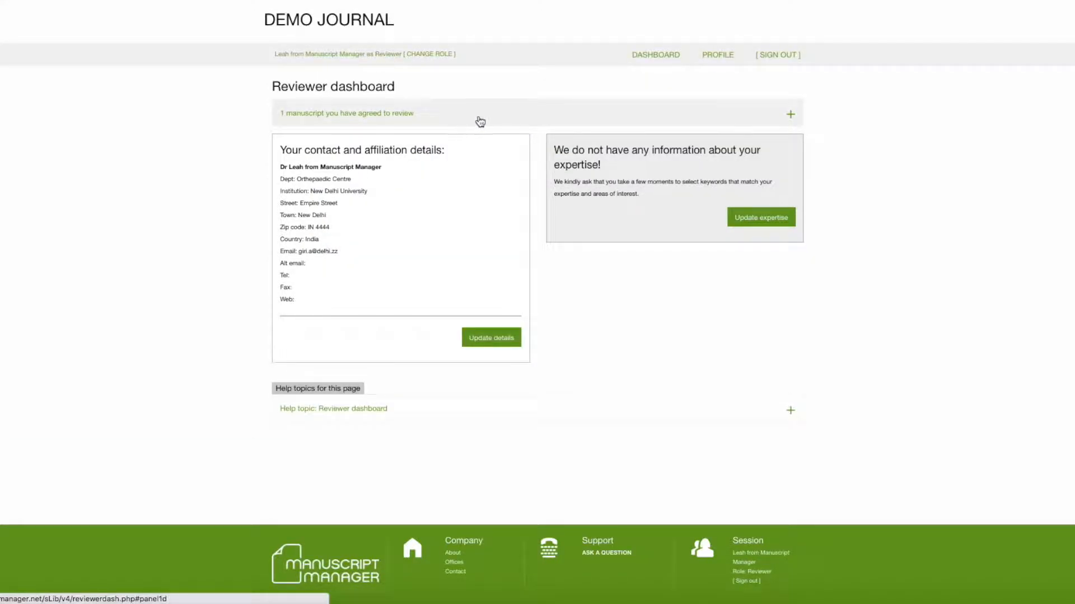
{"action": "left_click", "coordinate": [790, 114]}
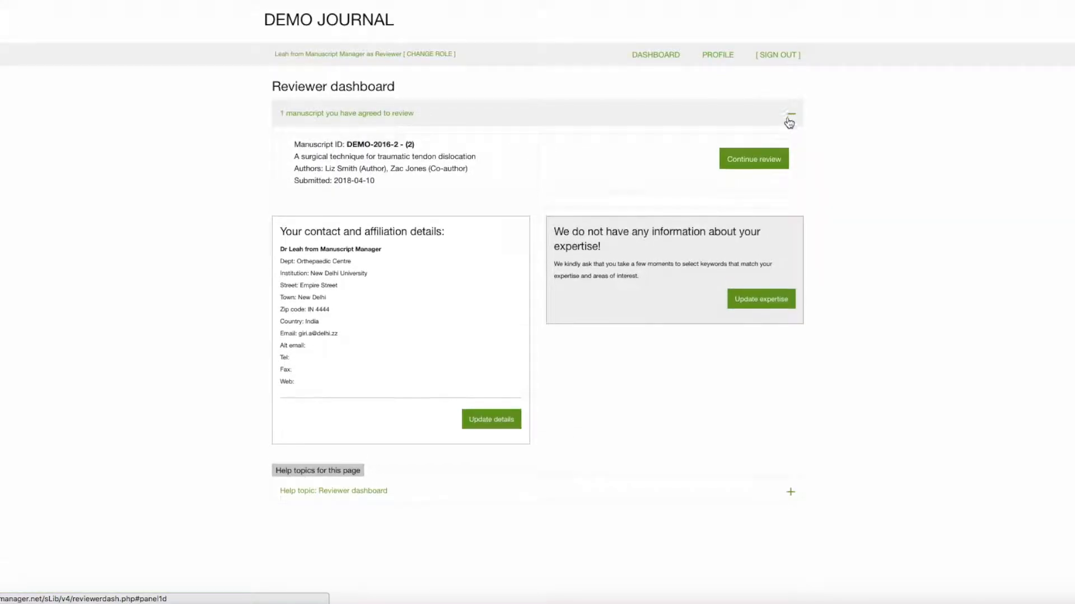
{"action": "left_click", "coordinate": [765, 159]}
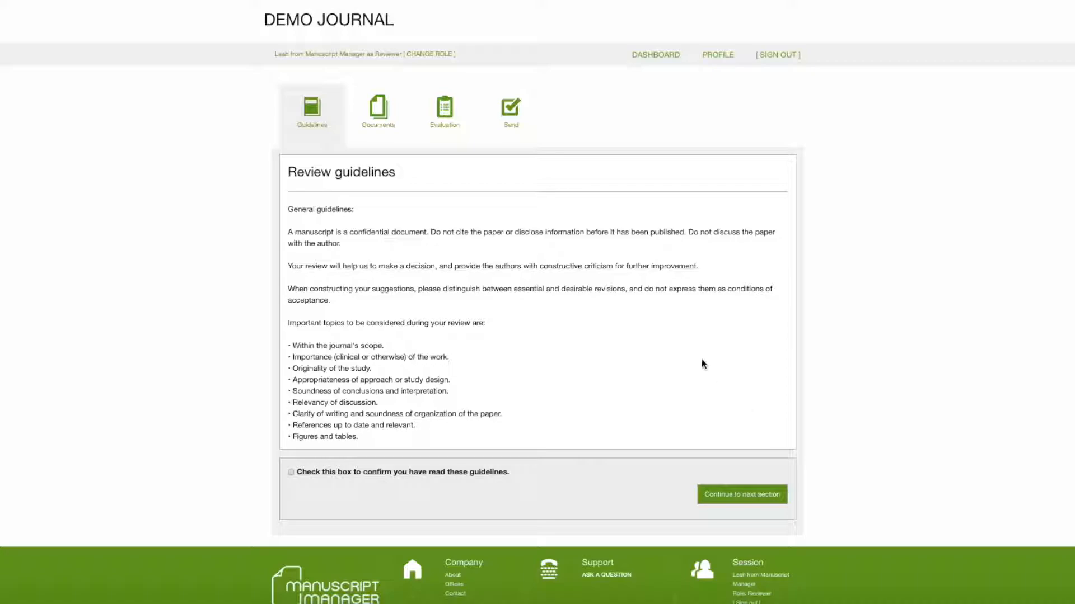
- Examine the review documents and read through the evaluation form's comment fields and questions
{"action": "left_click", "coordinate": [380, 114]}
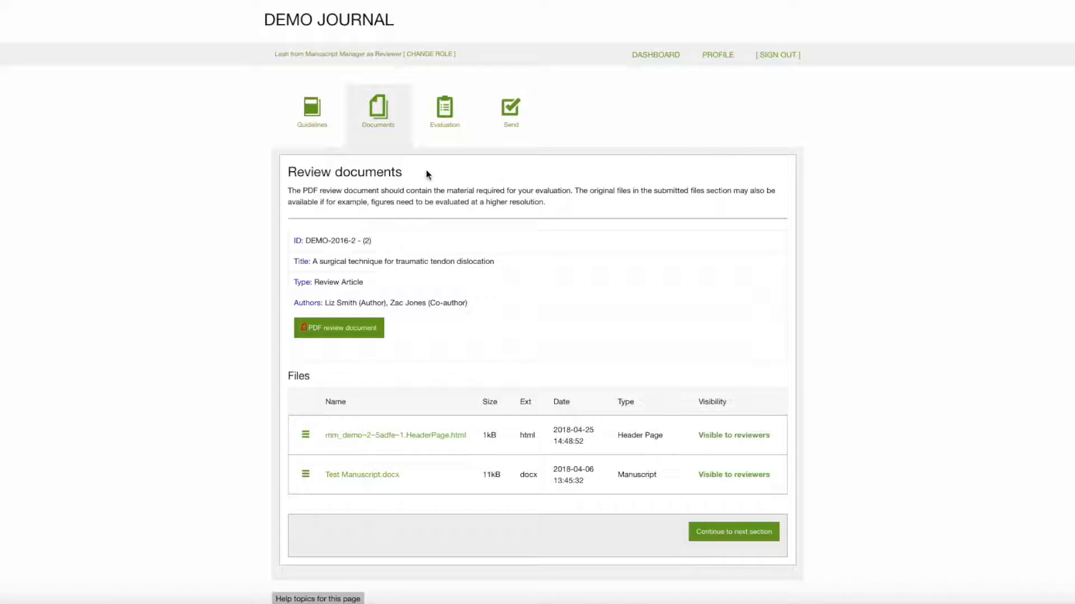
{"action": "left_click", "coordinate": [448, 112]}
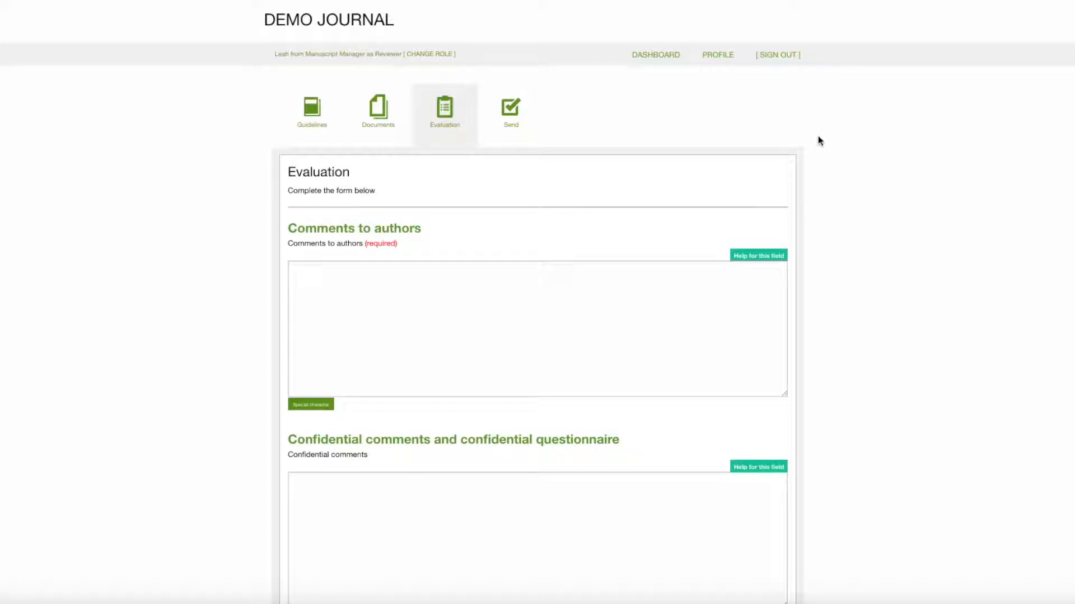
{"action": "scroll", "coordinate": [818, 136], "scroll_direction": "down", "scroll_amount": 3}
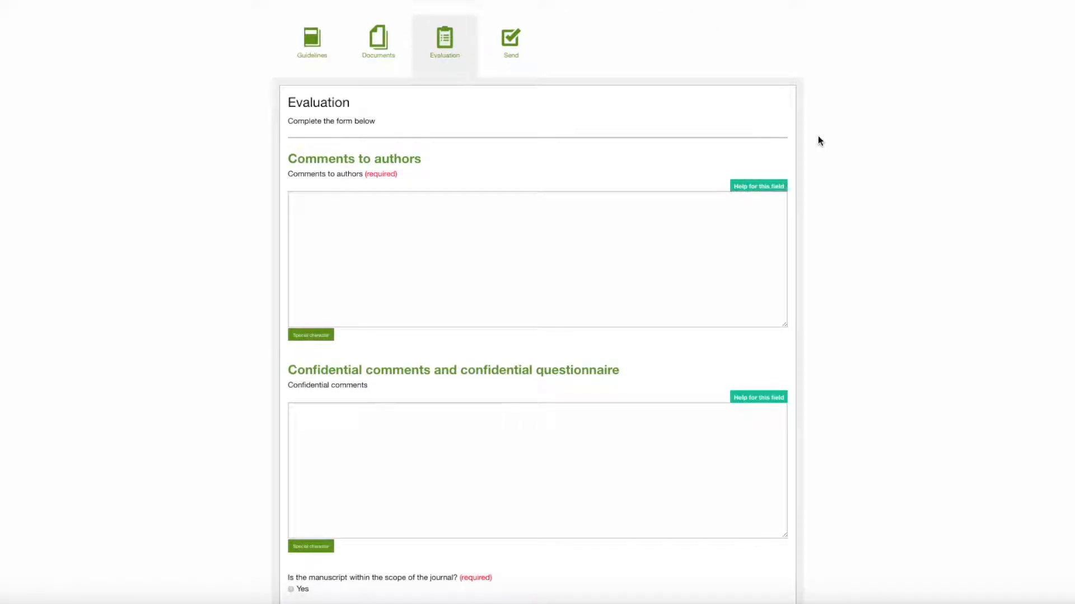
{"action": "scroll", "coordinate": [818, 140], "scroll_direction": "down", "scroll_amount": 2}
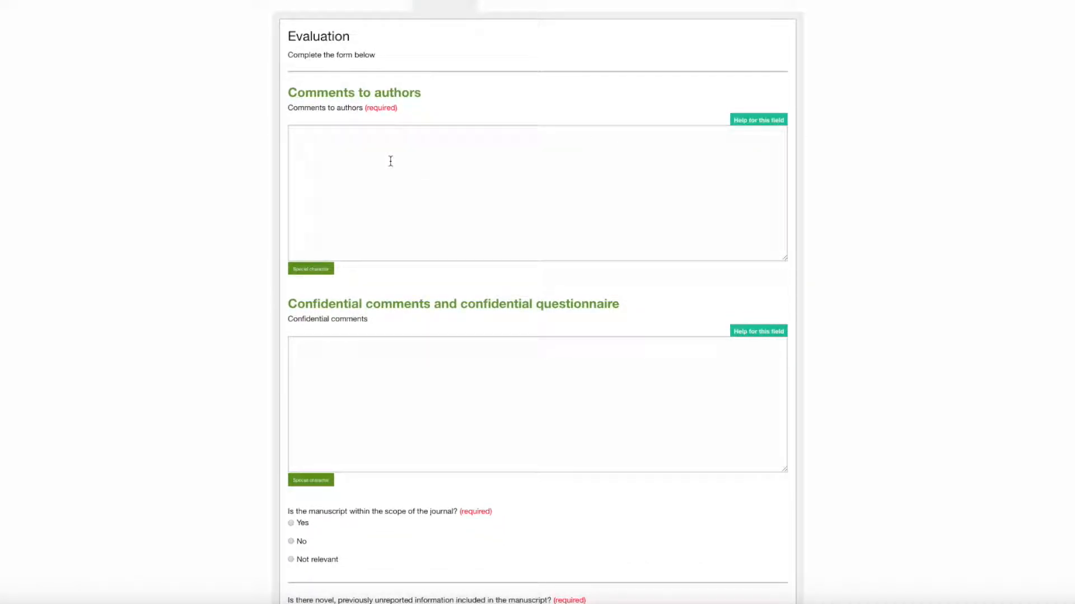
{"action": "scroll", "coordinate": [391, 162], "scroll_direction": "down", "scroll_amount": 6}
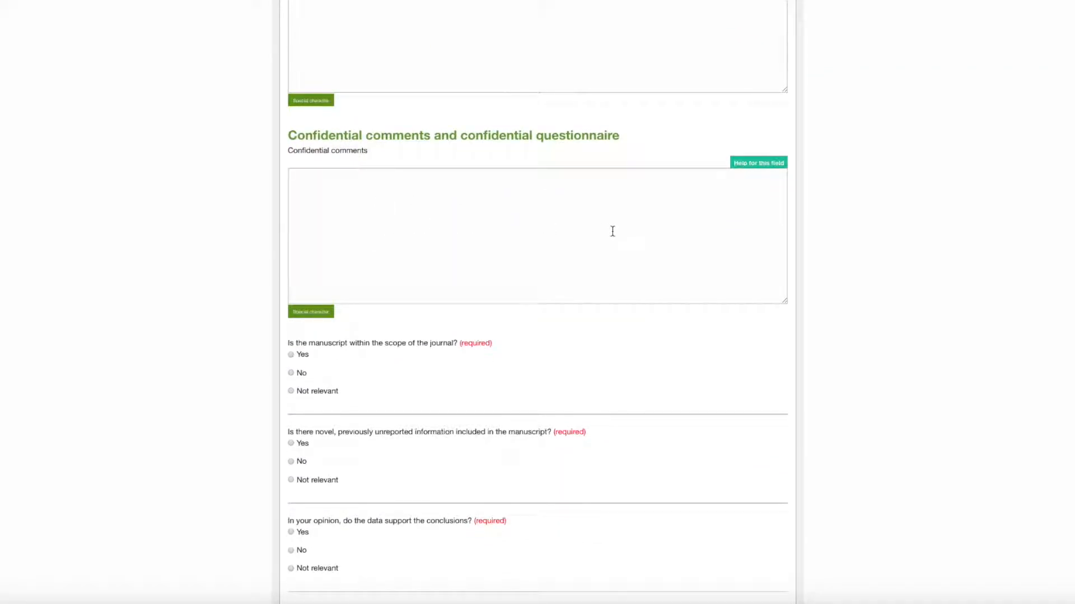
{"action": "scroll", "coordinate": [612, 231], "scroll_direction": "down", "scroll_amount": 2}
{"action": "scroll", "coordinate": [612, 231], "scroll_direction": "down", "scroll_amount": 5}
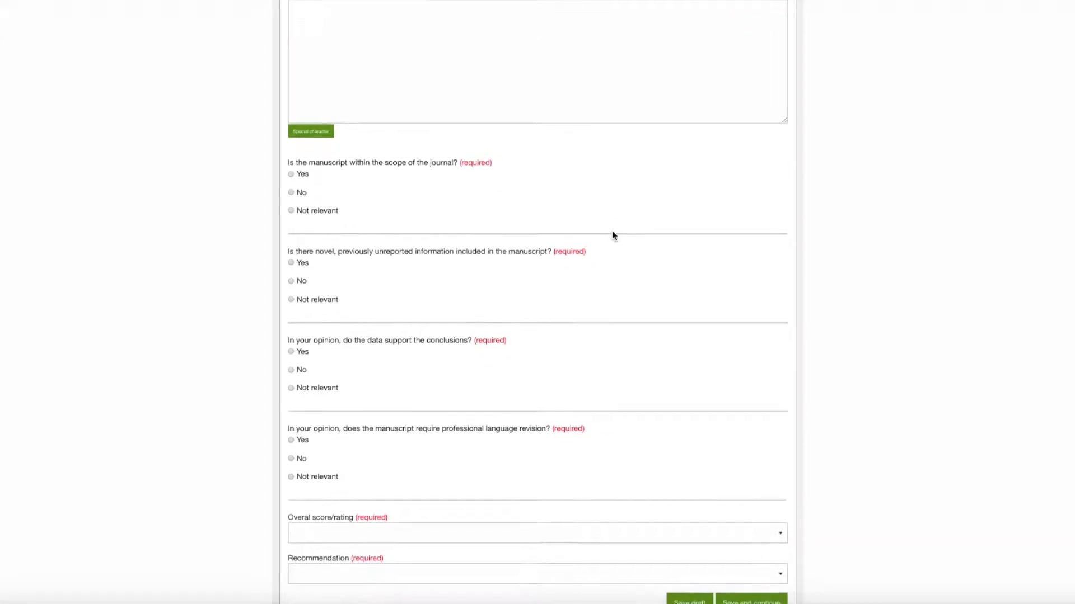
{"action": "scroll", "coordinate": [613, 234], "scroll_direction": "down", "scroll_amount": 6}
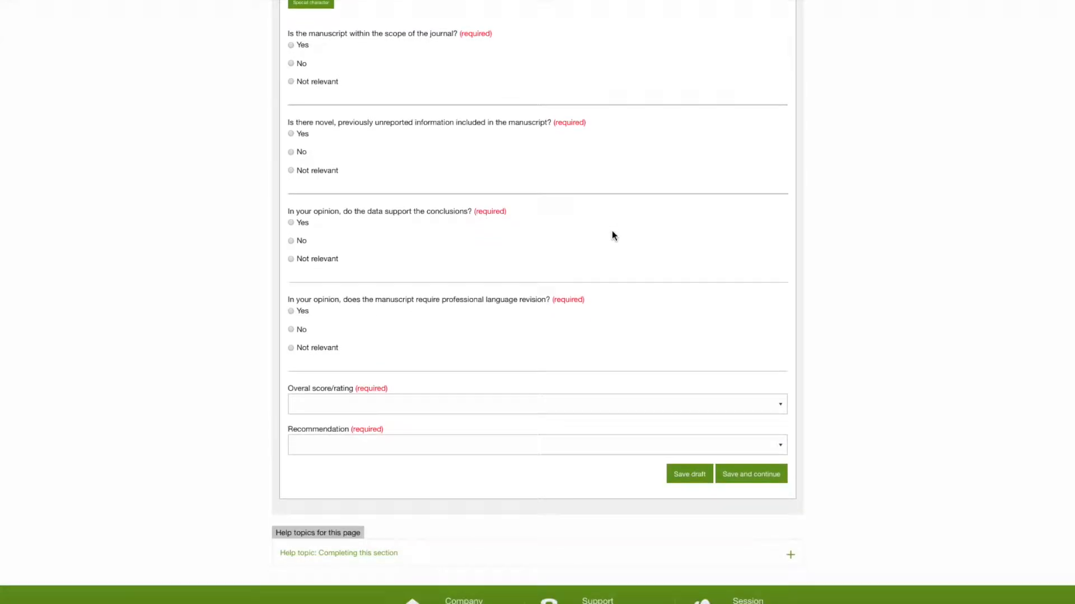
- Inspect the choices offered for the overall score/rating and the recommendation, and open the review's Send section
{"action": "left_click", "coordinate": [780, 359]}
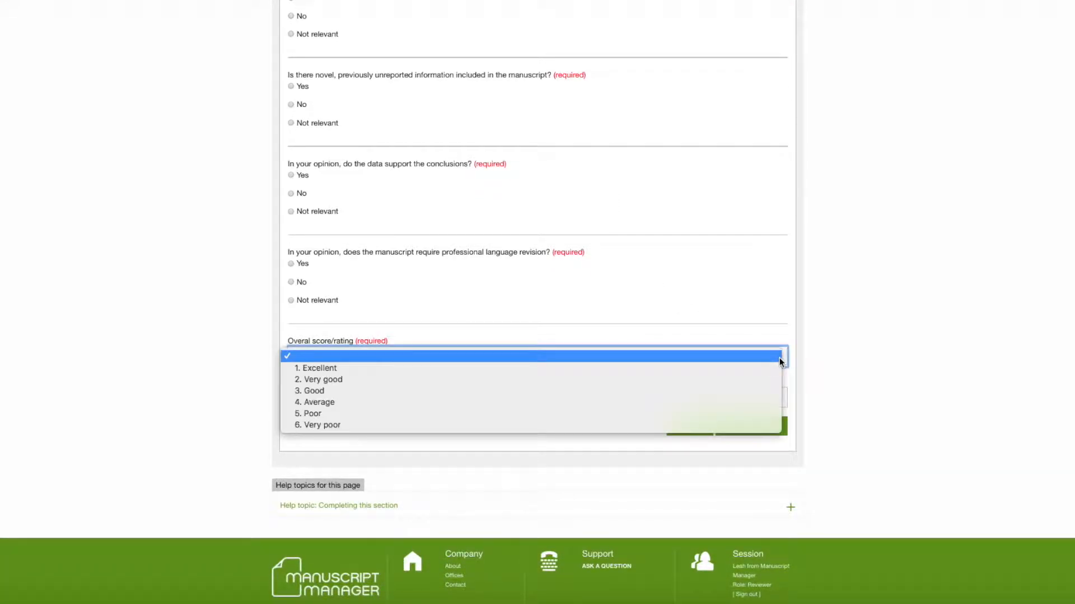
{"action": "left_click", "coordinate": [829, 363]}
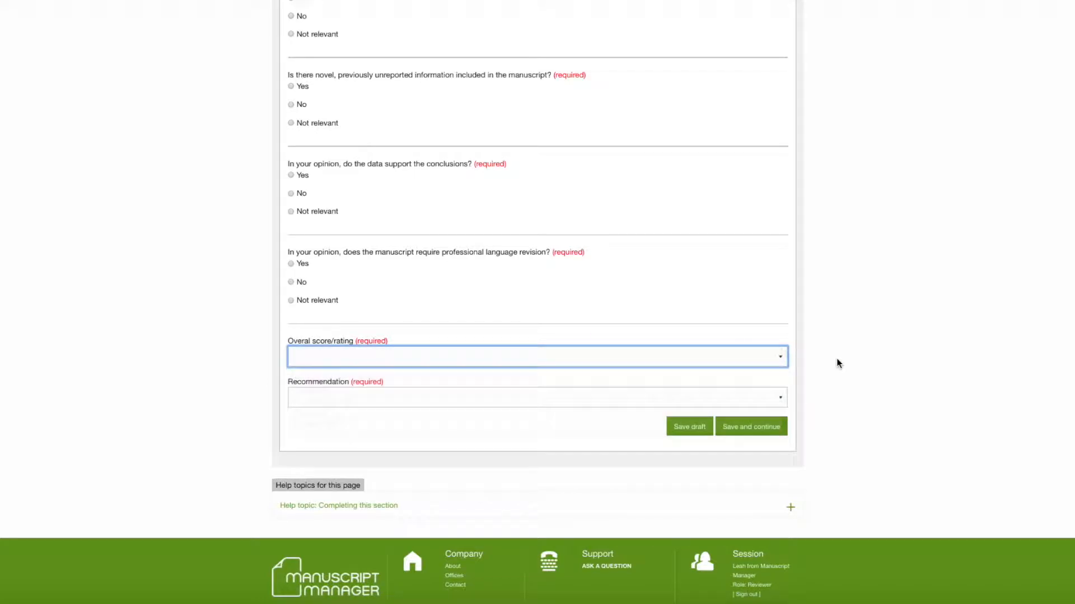
{"action": "left_click", "coordinate": [781, 399]}
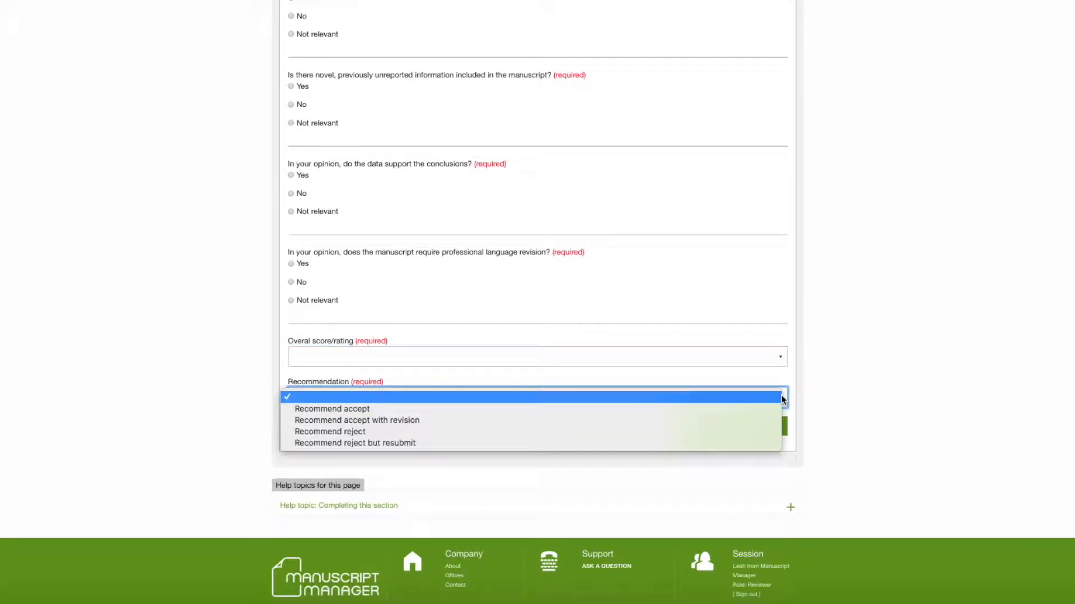
{"action": "left_click", "coordinate": [835, 396]}
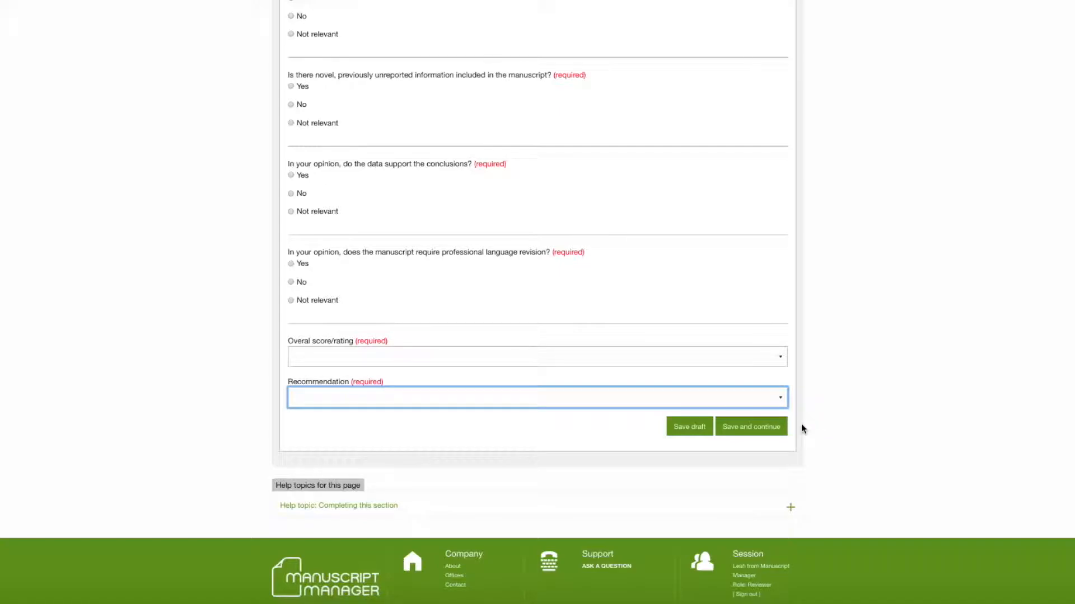
{"action": "left_click", "coordinate": [769, 430]}
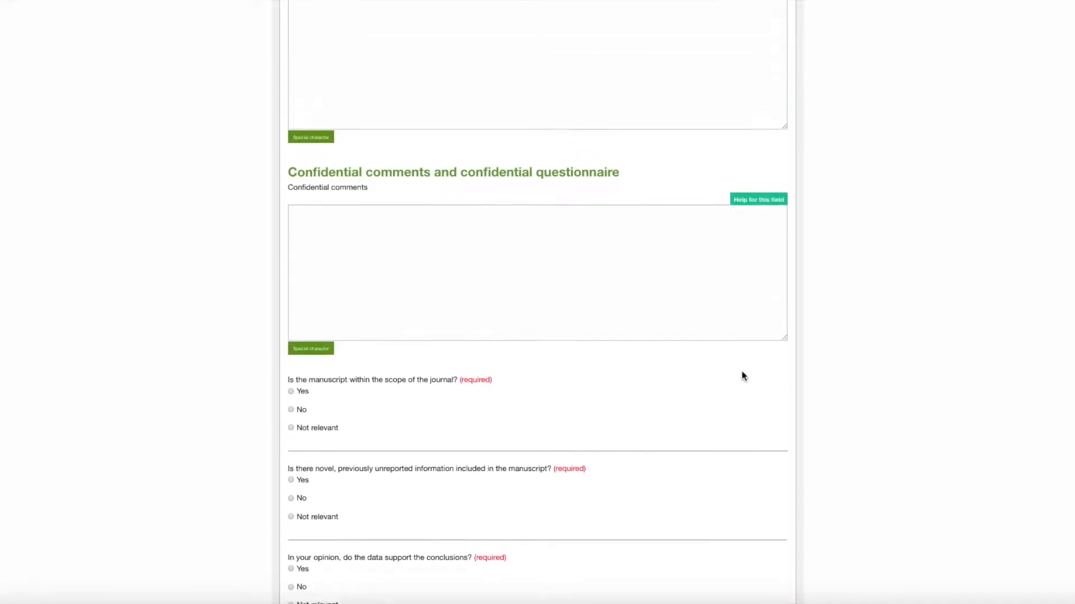
{"action": "left_click", "coordinate": [519, 123]}
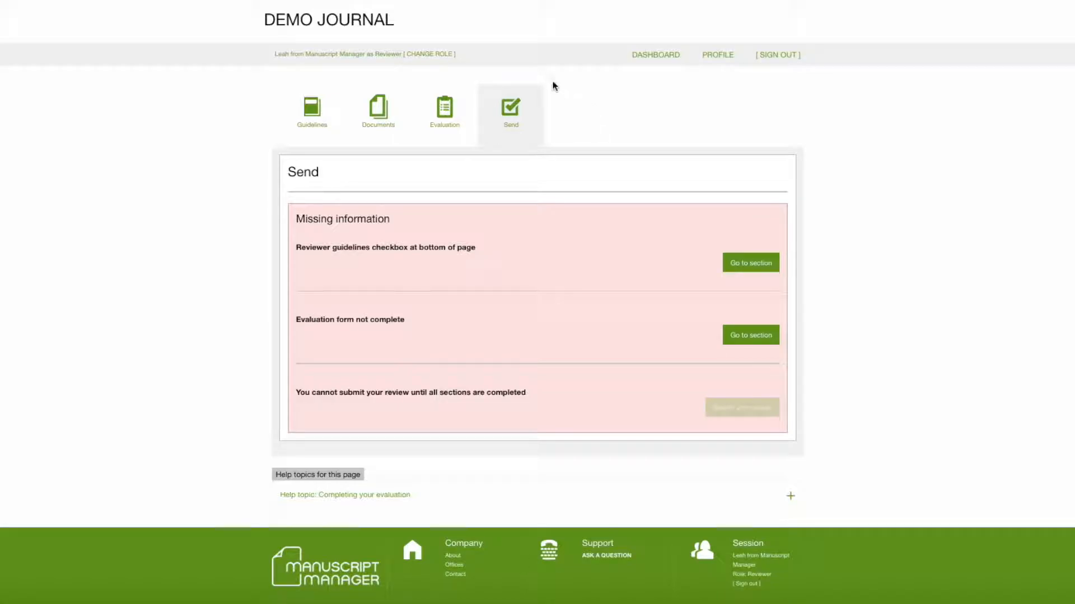
- Change the role to Editorial Assistant and open the journal's review configuration
{"action": "left_click", "coordinate": [440, 55]}
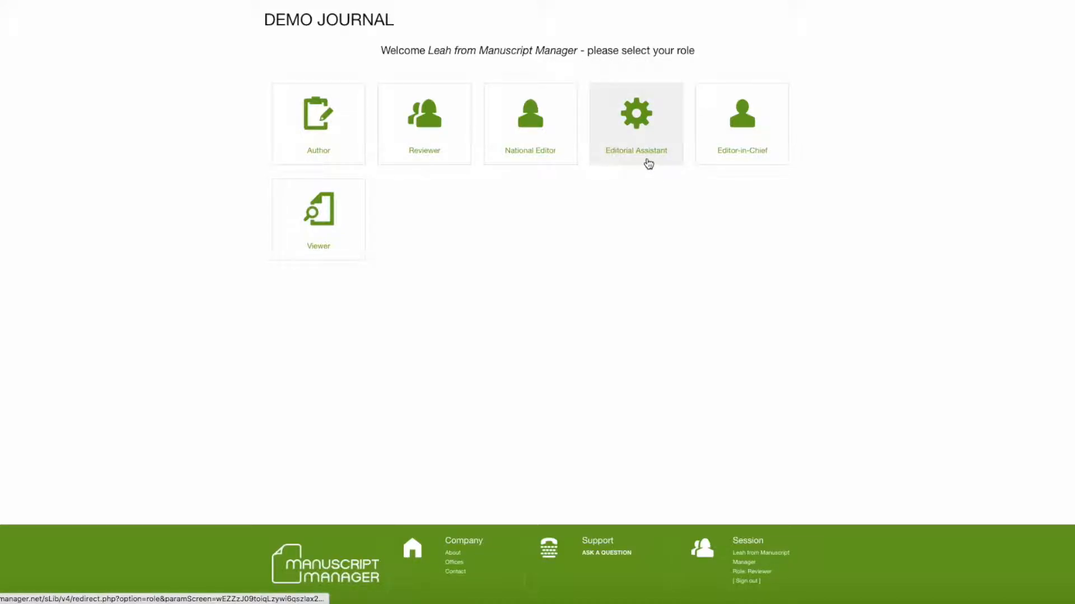
{"action": "left_click", "coordinate": [638, 116]}
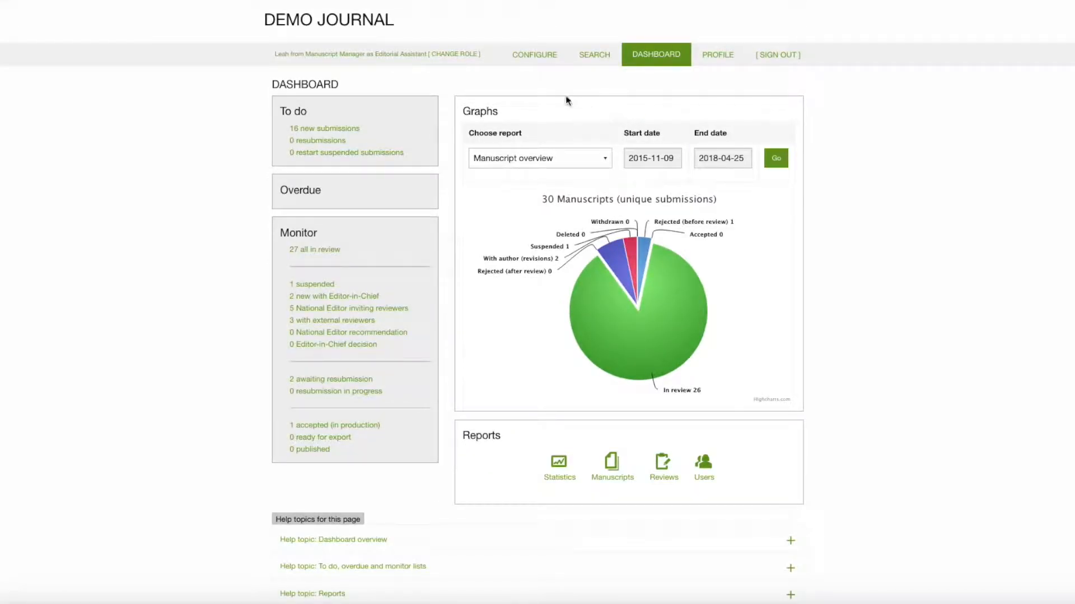
{"action": "left_click", "coordinate": [535, 59]}
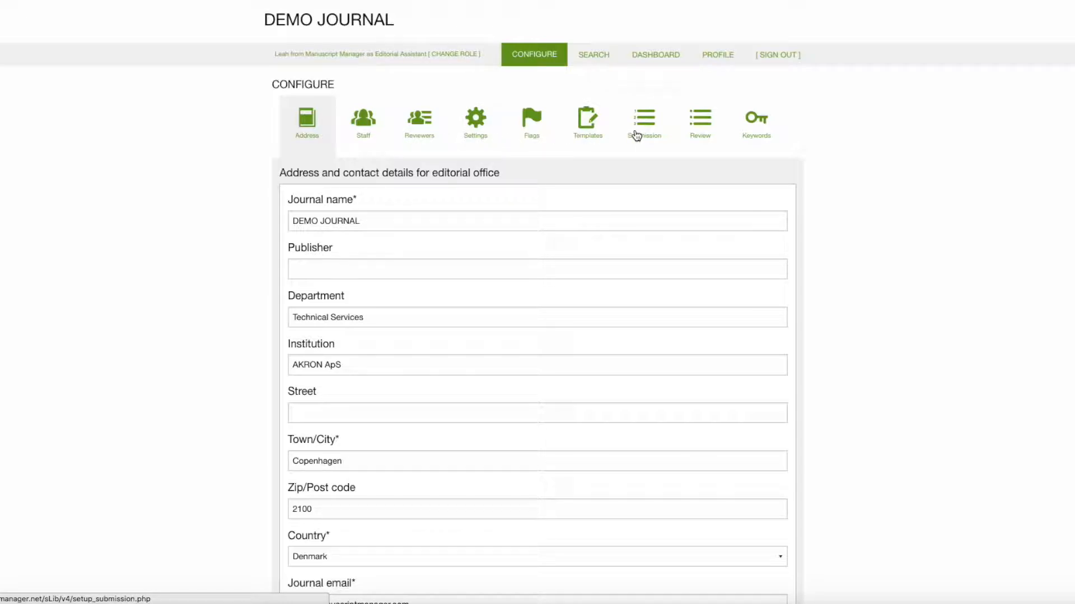
{"action": "left_click", "coordinate": [704, 123]}
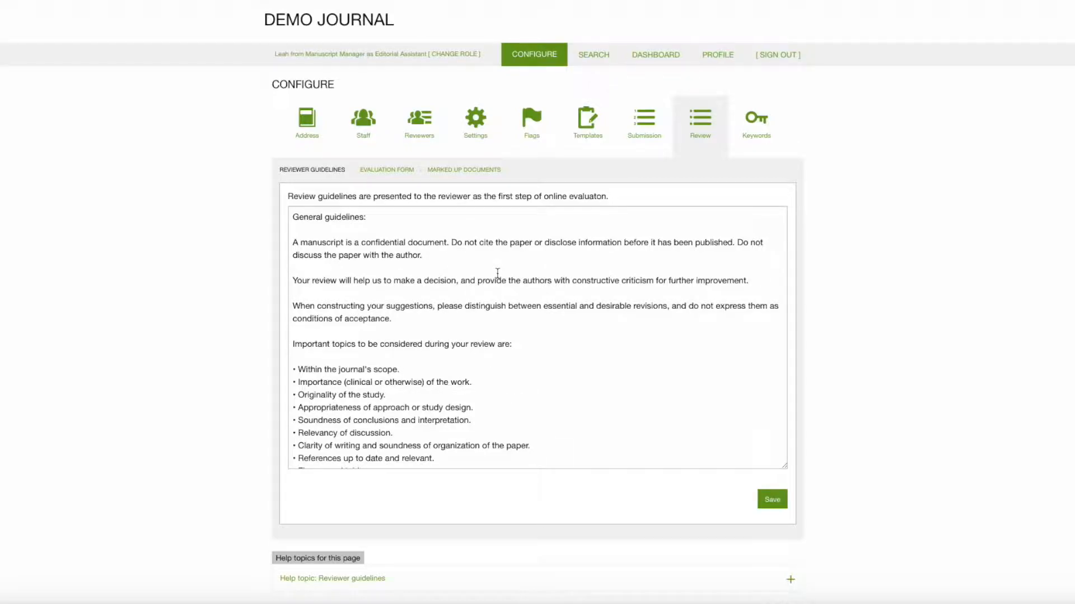
- Try adding the line "mmm" below the General guidelines heading, remove it again, and save the reviewer guidelines
{"action": "scroll", "coordinate": [497, 272], "scroll_direction": "down", "scroll_amount": 2}
{"action": "scroll", "coordinate": [497, 273], "scroll_direction": "up", "scroll_amount": 2}
{"action": "left_click", "coordinate": [397, 225]}
{"action": "type", "text": "mmm"}
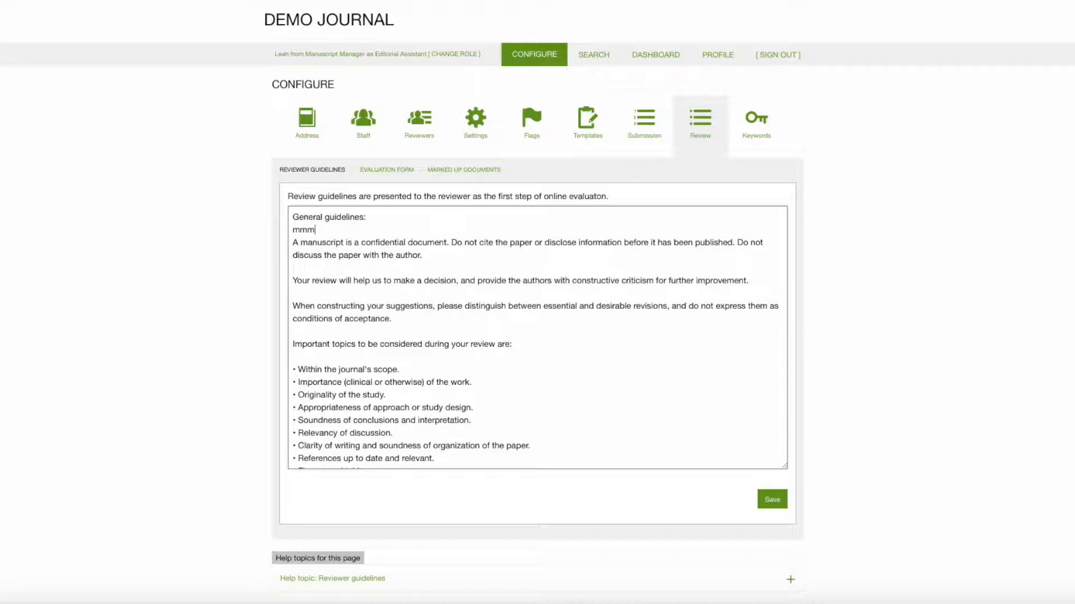
{"action": "key", "text": "BackSpace"}
{"action": "key", "text": "BackSpace"}
{"action": "key", "text": "BackSpace"}
{"action": "key", "text": "BackSpace"}
{"action": "key", "text": "Return"}
{"action": "left_click", "coordinate": [771, 502]}
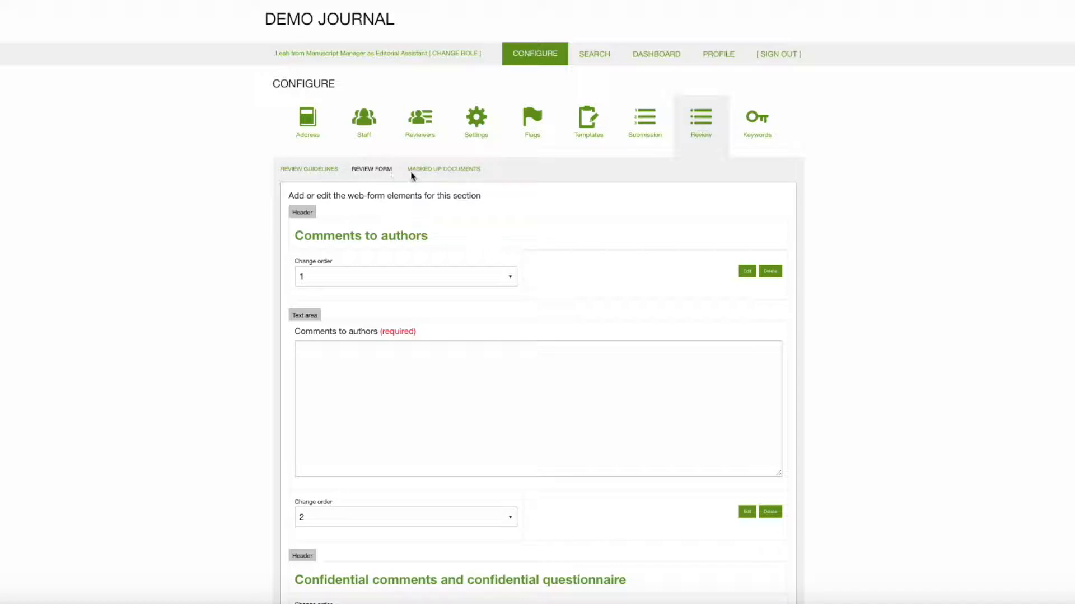
- Look through the elements of the configurable review form, from Comments to authors down to the Recommendation menu
{"action": "scroll", "coordinate": [831, 191], "scroll_direction": "down", "scroll_amount": 2}
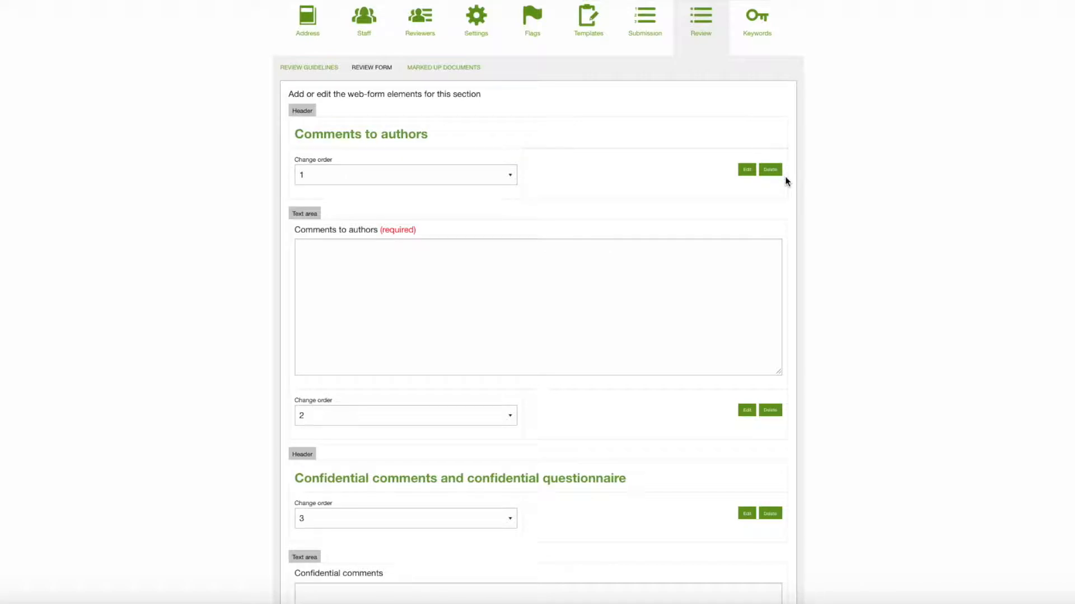
{"action": "scroll", "coordinate": [807, 194], "scroll_direction": "down", "scroll_amount": 2}
{"action": "scroll", "coordinate": [807, 197], "scroll_direction": "down", "scroll_amount": 5}
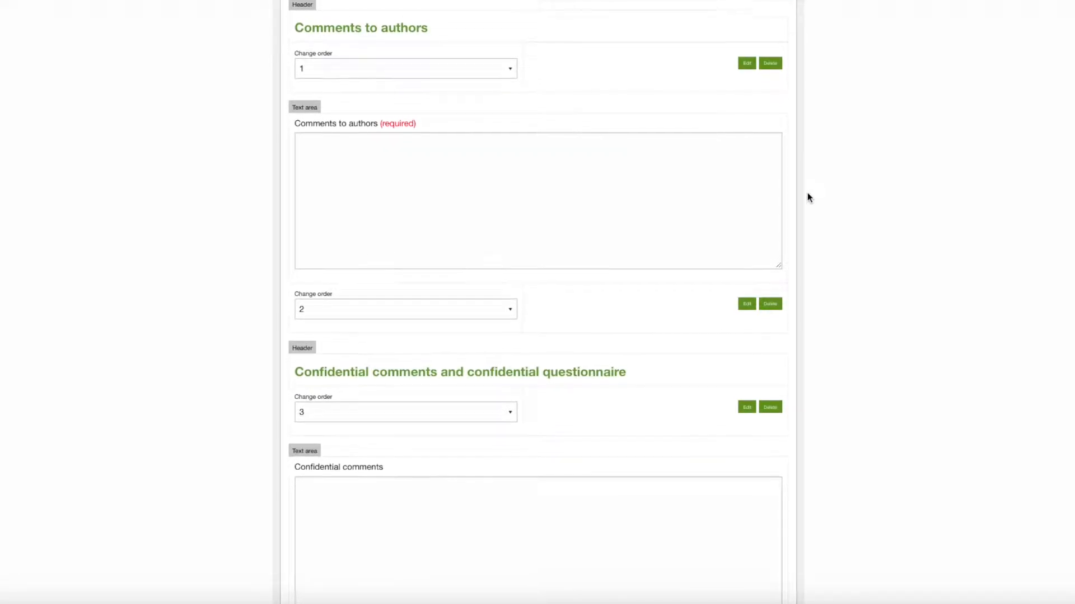
{"action": "scroll", "coordinate": [808, 194], "scroll_direction": "down", "scroll_amount": 4}
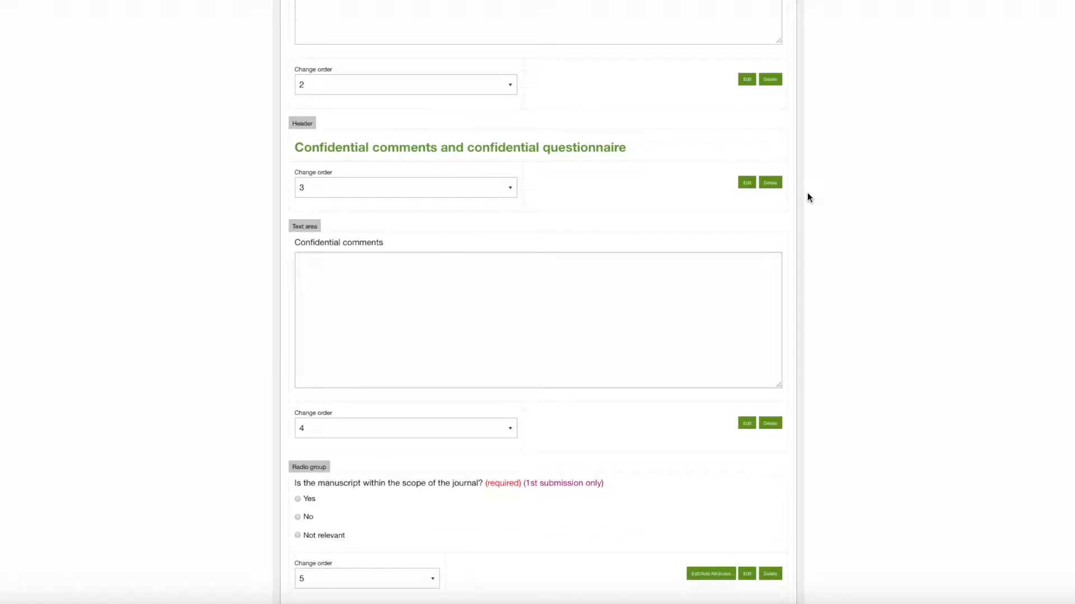
{"action": "scroll", "coordinate": [807, 197], "scroll_direction": "down", "scroll_amount": 3}
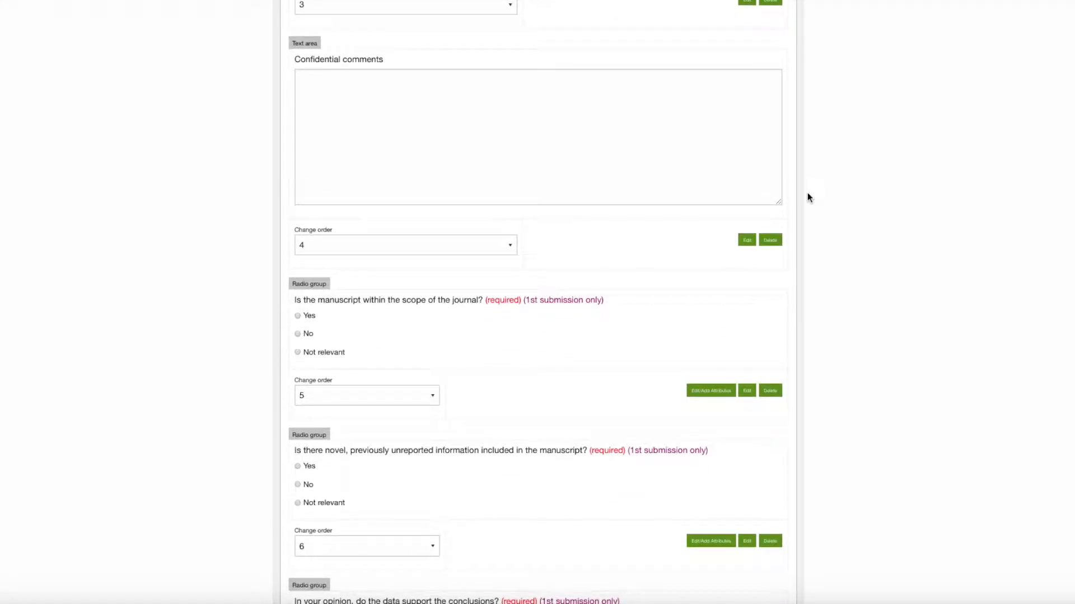
{"action": "scroll", "coordinate": [808, 196], "scroll_direction": "down", "scroll_amount": 5}
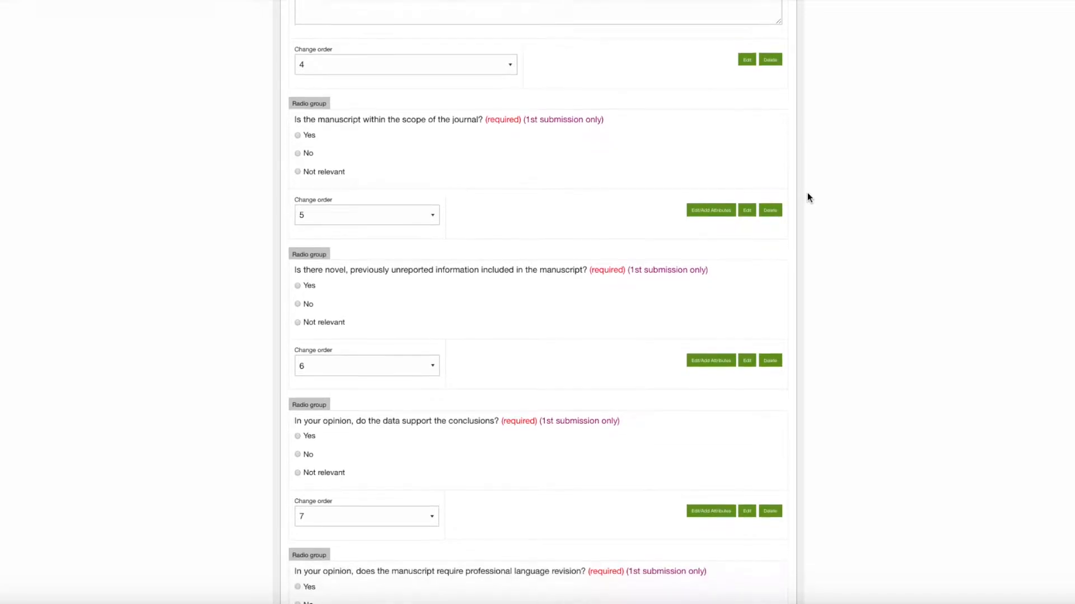
{"action": "scroll", "coordinate": [807, 197], "scroll_direction": "down", "scroll_amount": 6}
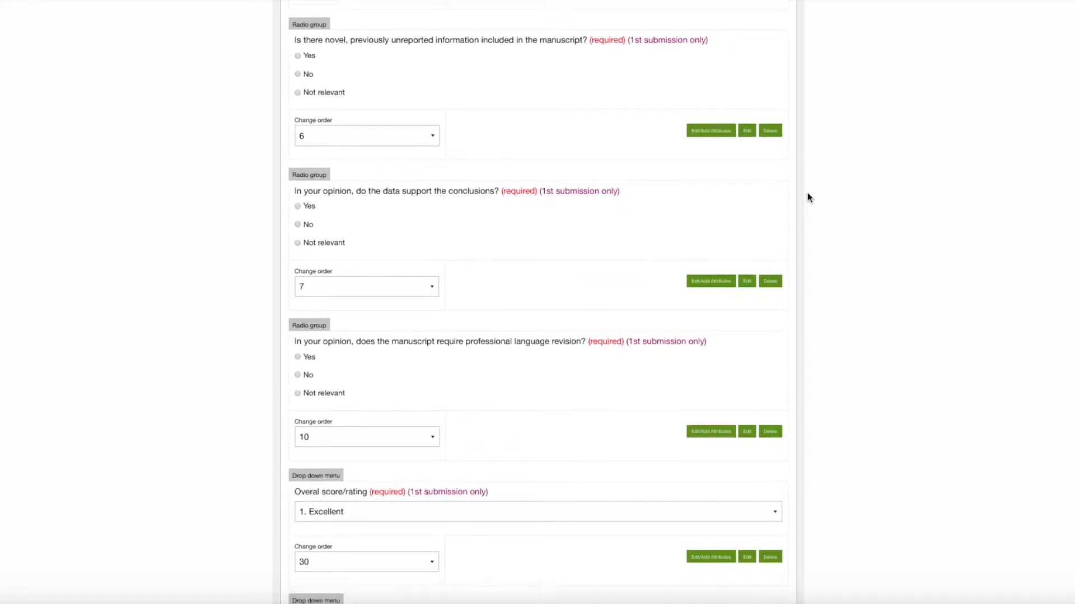
{"action": "scroll", "coordinate": [808, 195], "scroll_direction": "down", "scroll_amount": 5}
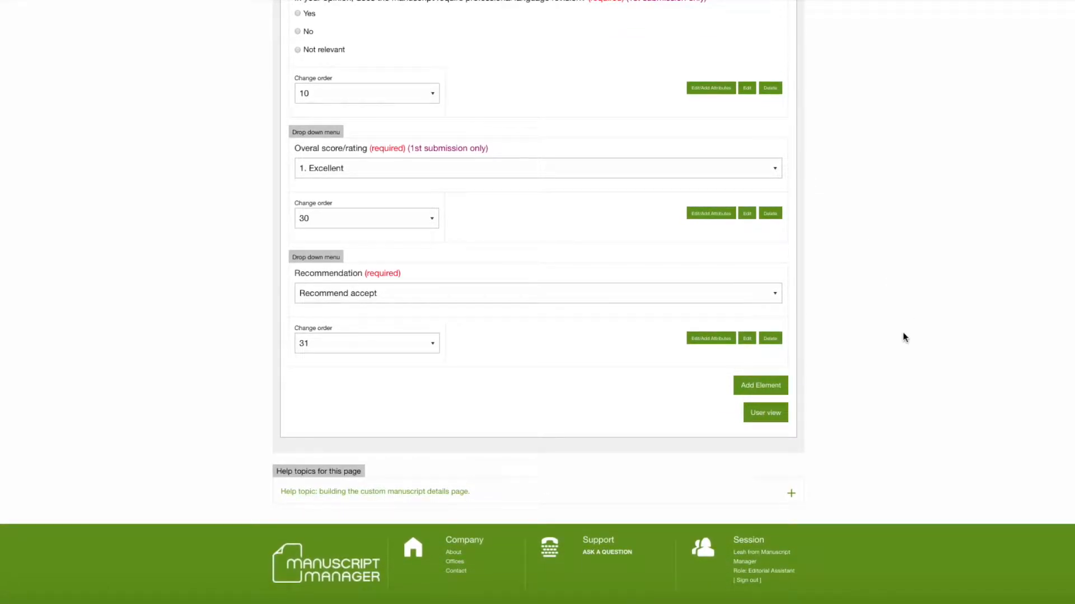
- Start a new review form element, inspect the available element types, and return to the form without adding one
{"action": "left_click", "coordinate": [766, 391]}
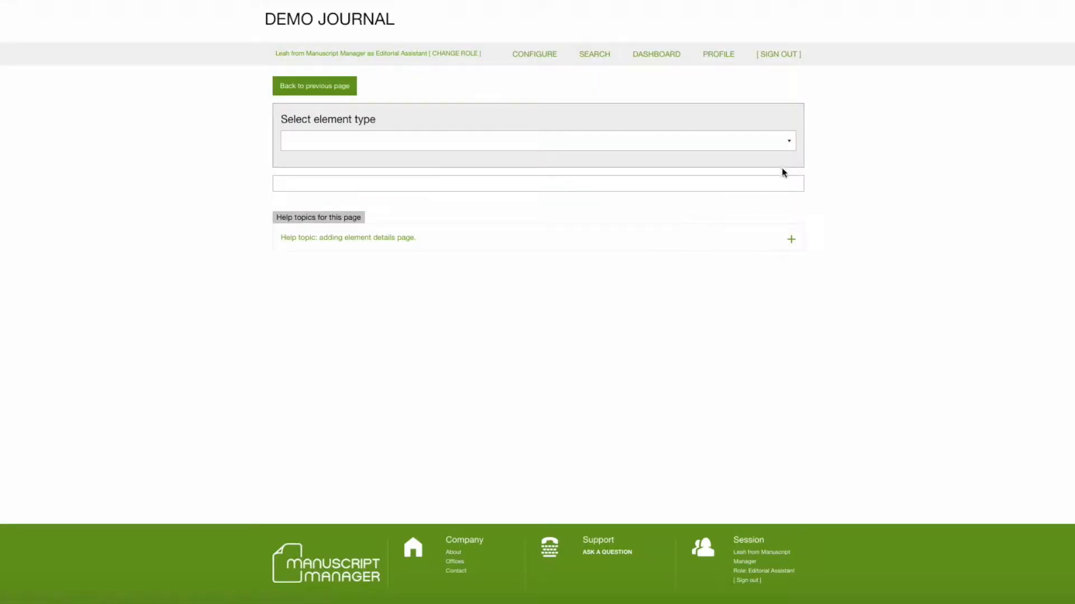
{"action": "left_click", "coordinate": [787, 142]}
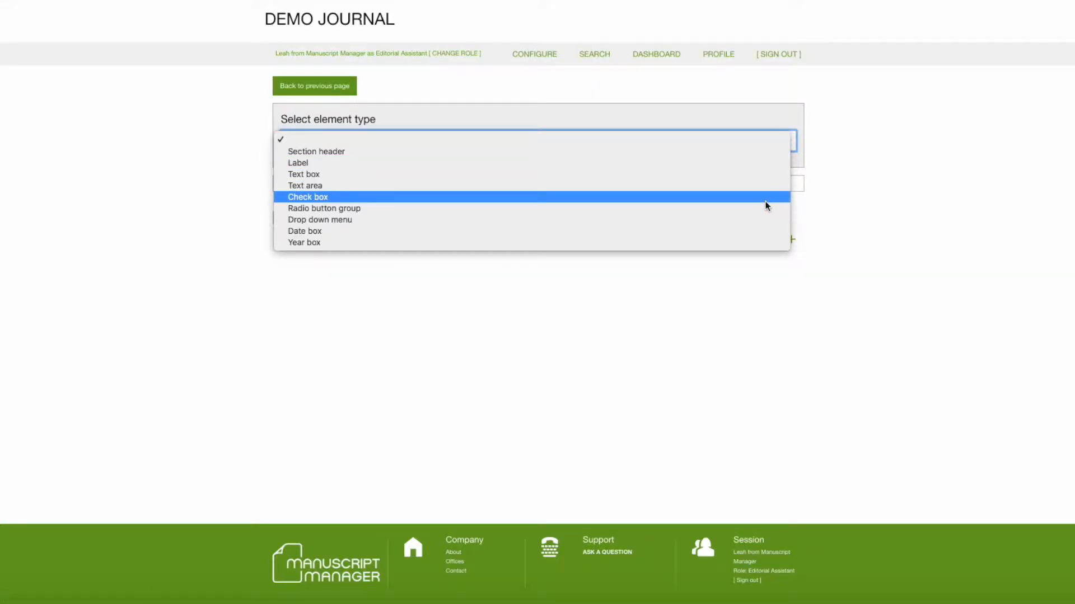
{"action": "left_click", "coordinate": [825, 145]}
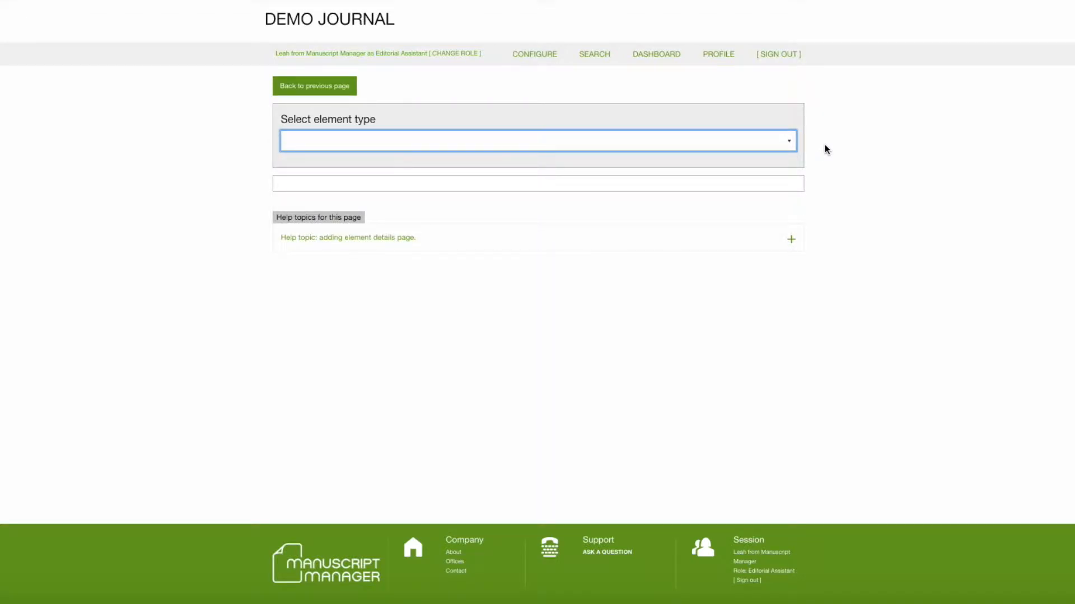
{"action": "left_click", "coordinate": [334, 86]}
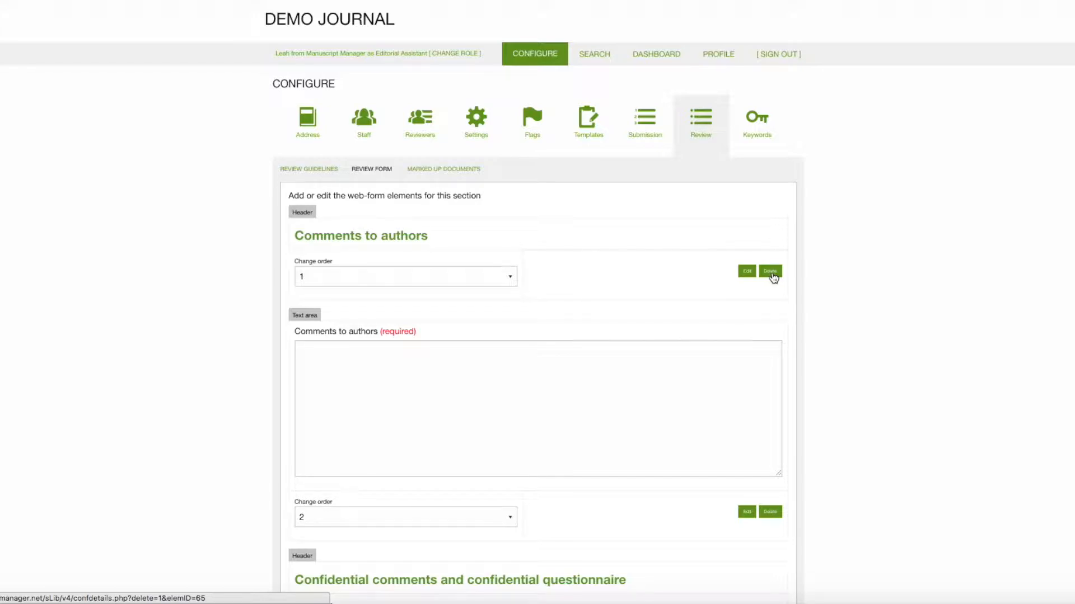
- Look over the review form elements' edit and delete options and the order numbers available for the Comments to authors header
{"action": "scroll", "coordinate": [772, 279], "scroll_direction": "down", "scroll_amount": 5}
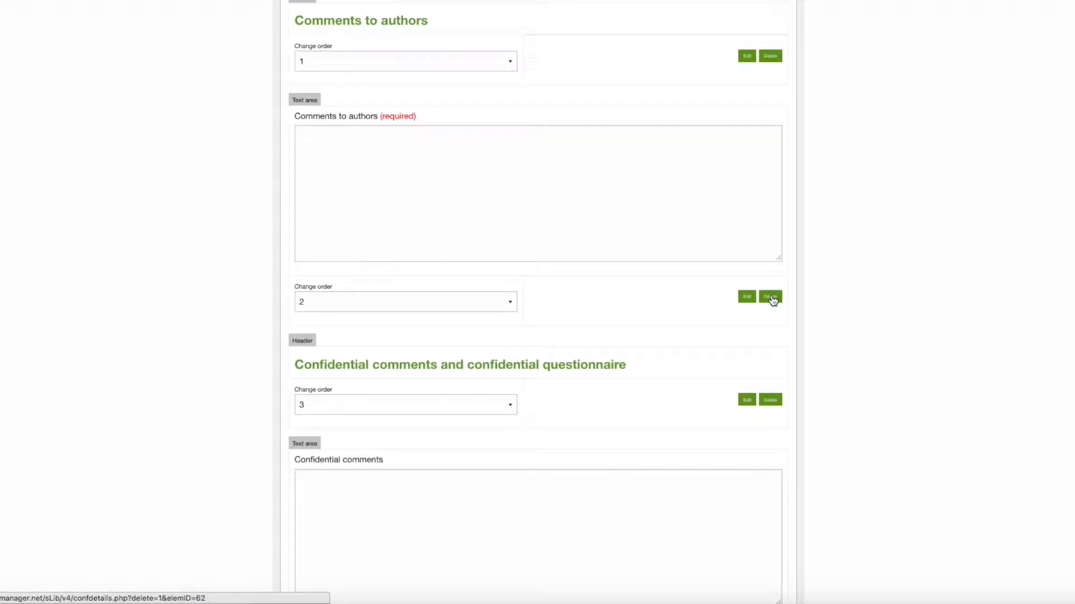
{"action": "scroll", "coordinate": [772, 297], "scroll_direction": "down", "scroll_amount": 3}
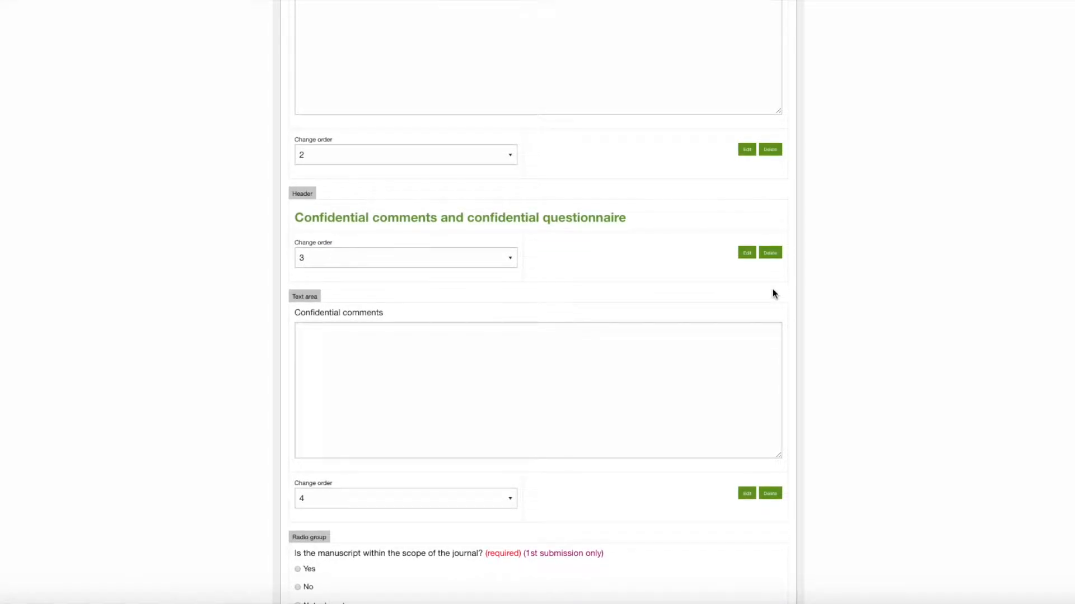
{"action": "scroll", "coordinate": [772, 293], "scroll_direction": "up", "scroll_amount": 5}
{"action": "scroll", "coordinate": [773, 289], "scroll_direction": "up", "scroll_amount": 2}
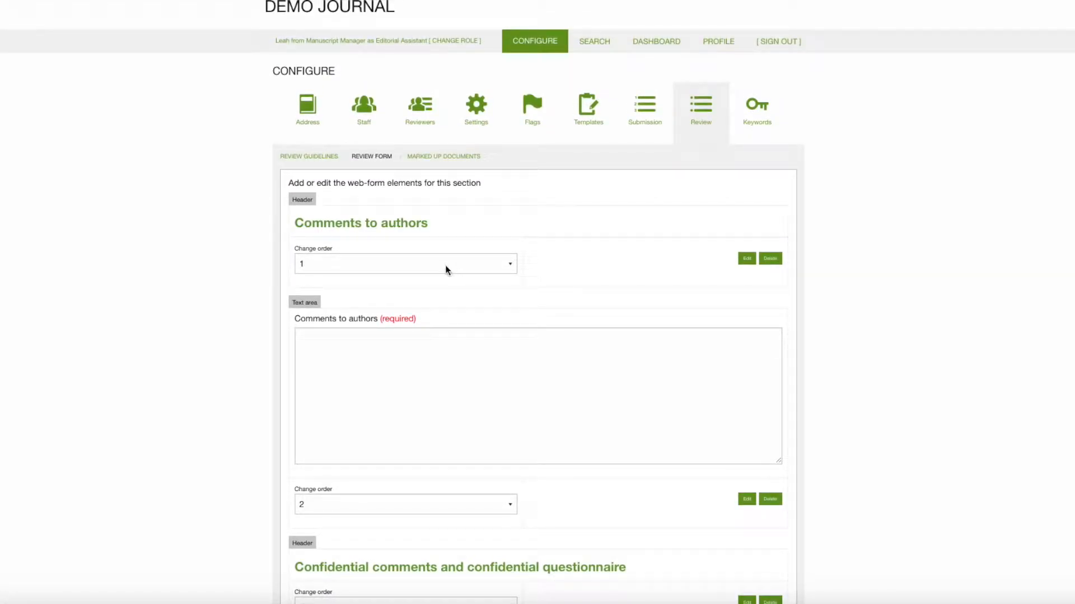
{"action": "left_click", "coordinate": [511, 266]}
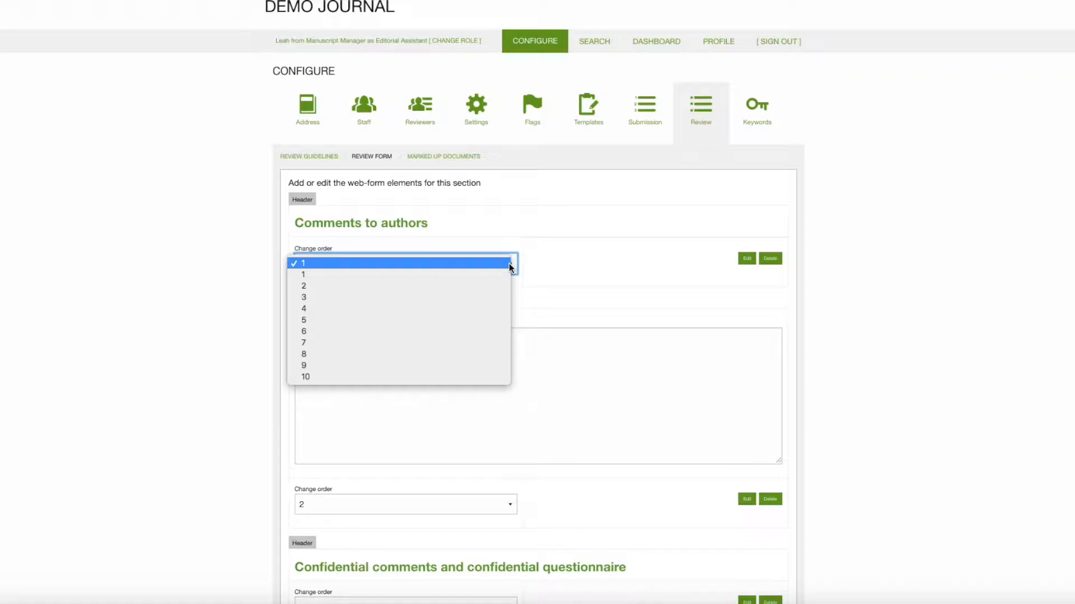
{"action": "left_click", "coordinate": [550, 270]}
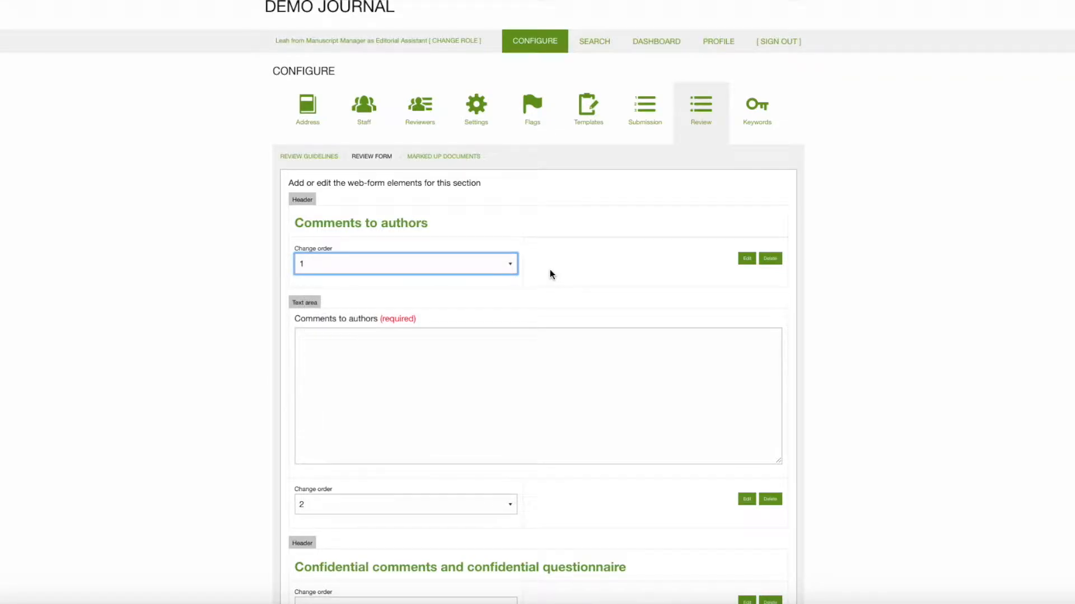
- Inspect the Recommendation menu's choices and delete "Recommend reject but resubmit" from its attribute list
{"action": "scroll", "coordinate": [845, 258], "scroll_direction": "down", "scroll_amount": 6}
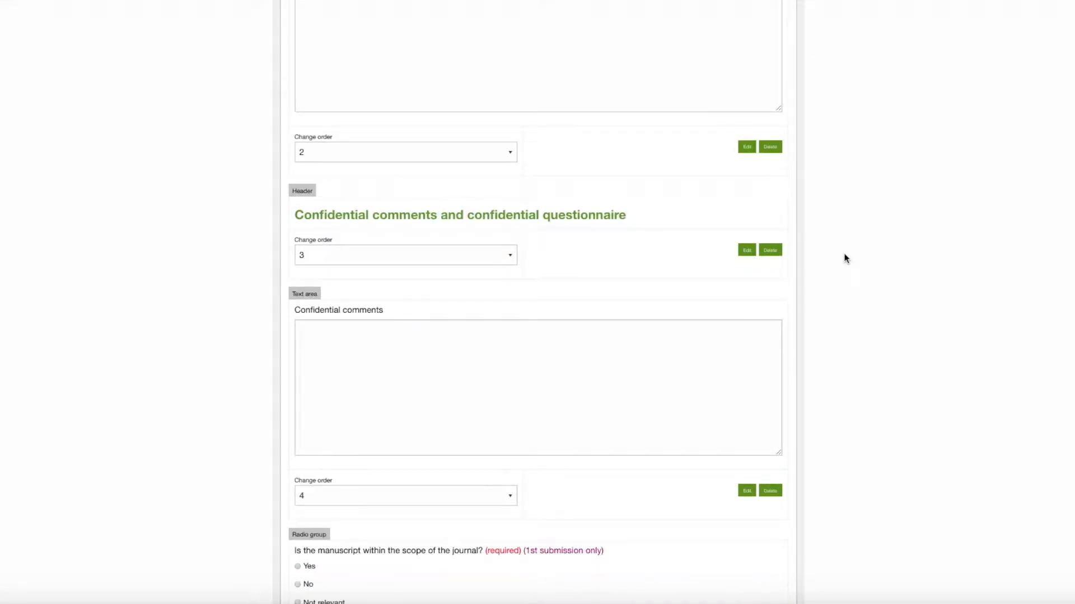
{"action": "scroll", "coordinate": [845, 258], "scroll_direction": "down", "scroll_amount": 5}
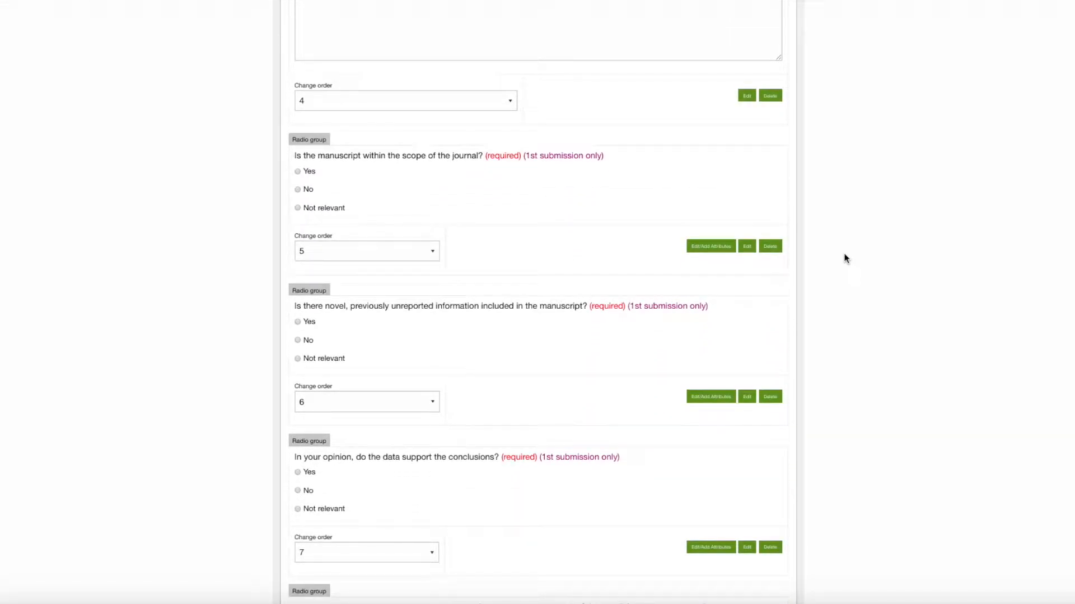
{"action": "scroll", "coordinate": [846, 258], "scroll_direction": "down", "scroll_amount": 7}
{"action": "scroll", "coordinate": [846, 258], "scroll_direction": "down", "scroll_amount": 3}
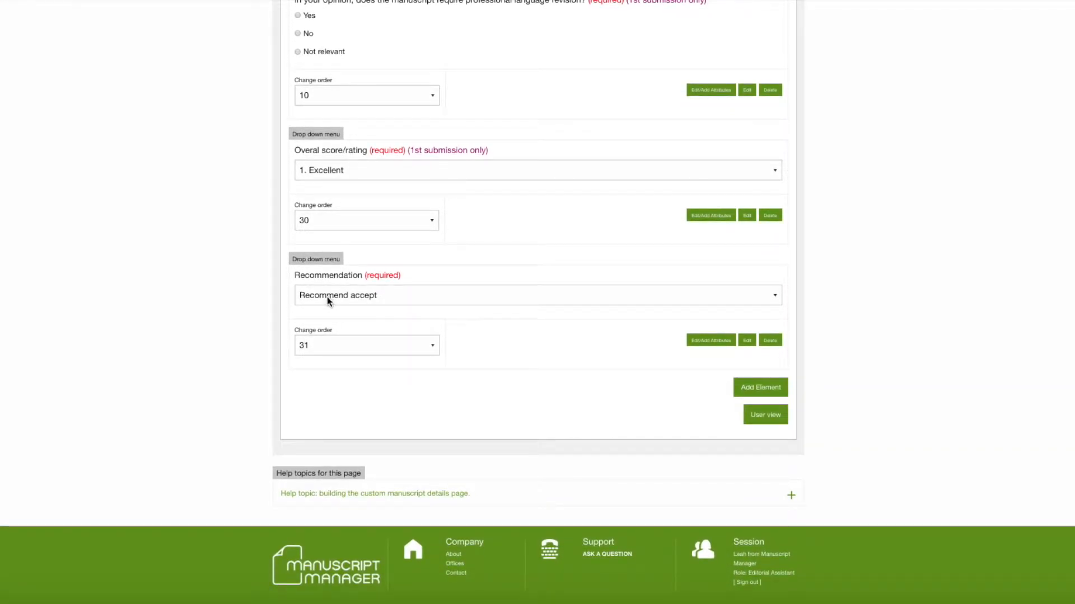
{"action": "left_click", "coordinate": [775, 299]}
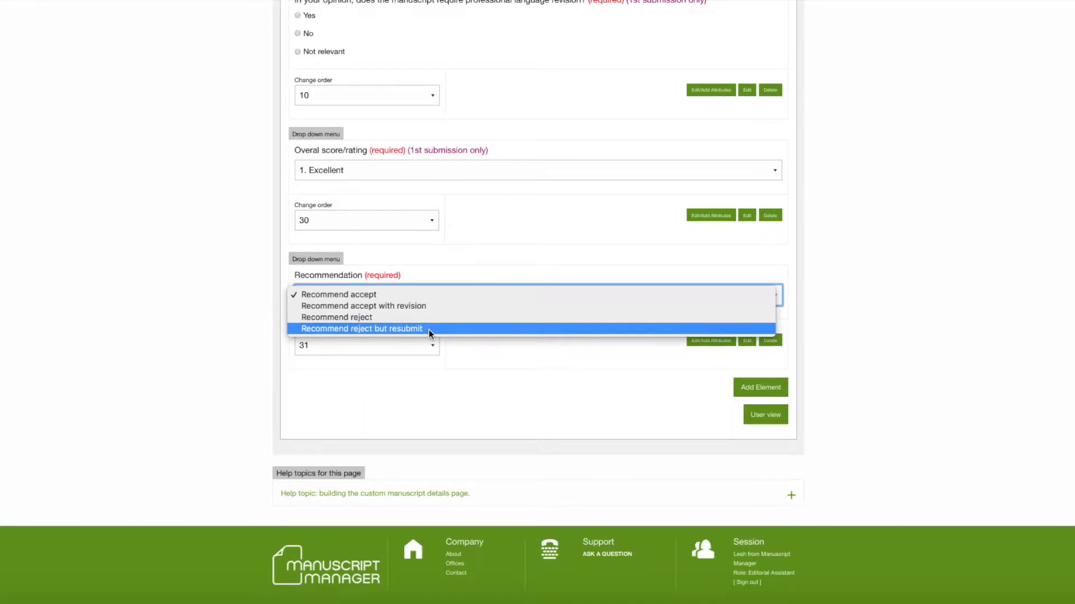
{"action": "left_click", "coordinate": [855, 326]}
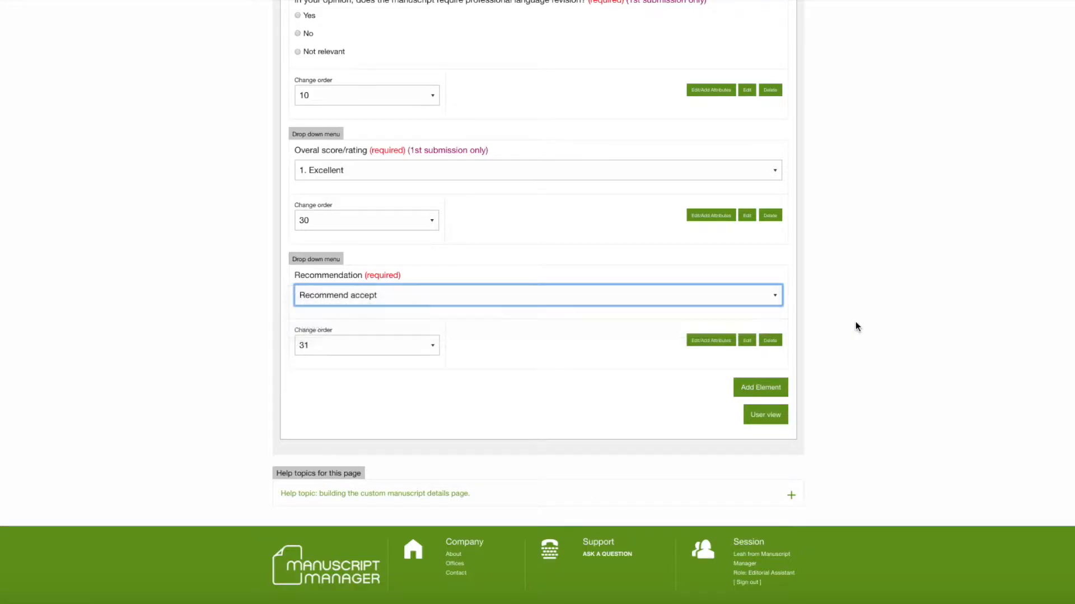
{"action": "left_click", "coordinate": [705, 341]}
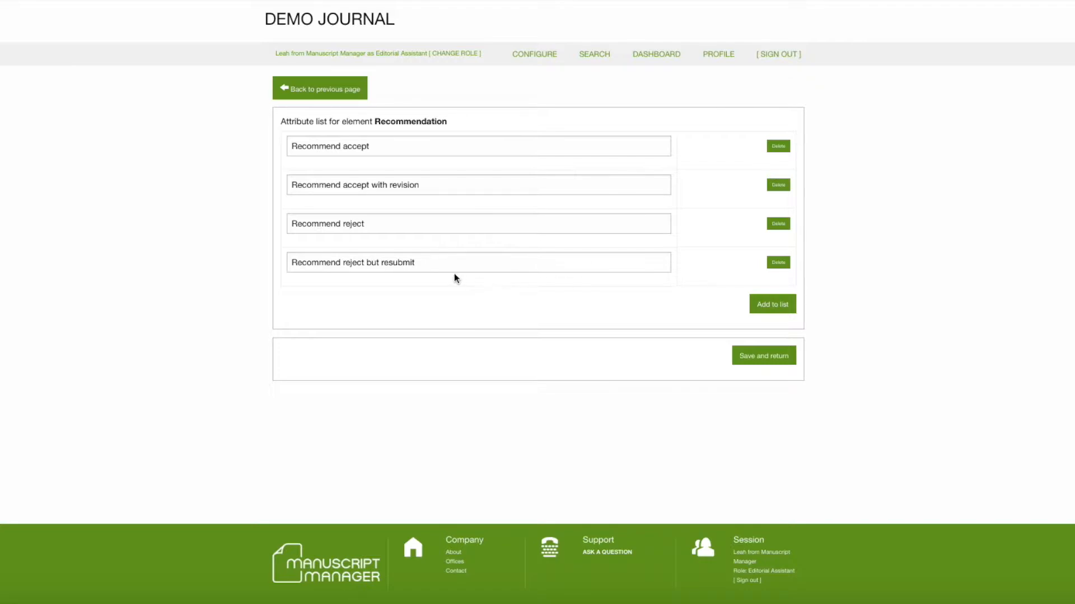
{"action": "left_click", "coordinate": [778, 263]}
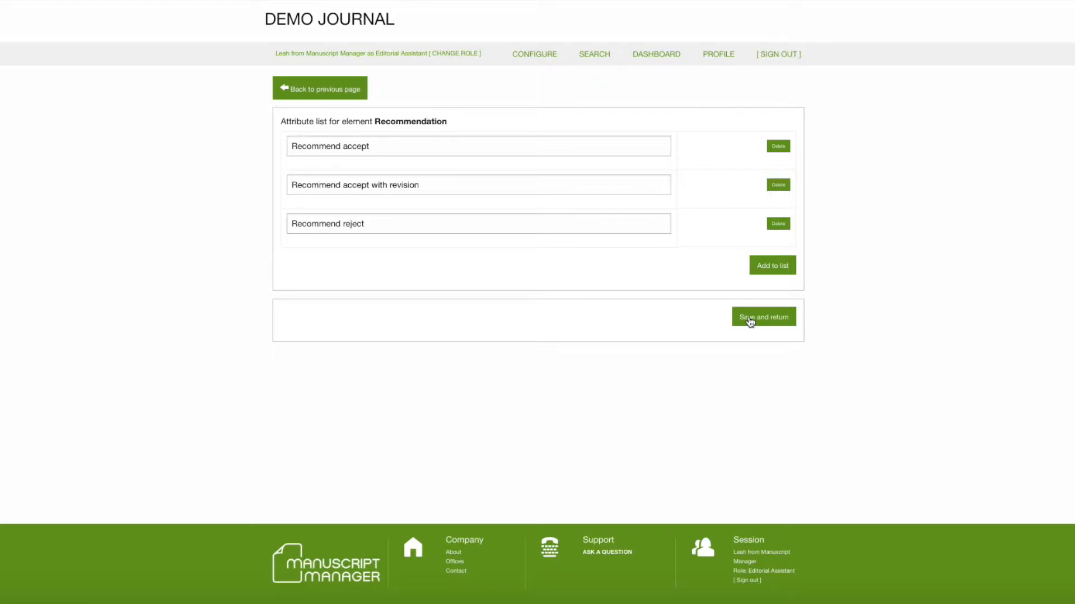
- Reword the attribute "Recommend accept with revision" to "Recommend revise" and save the Recommendation attribute list
{"action": "left_click", "coordinate": [430, 185]}
{"action": "left_click", "coordinate": [343, 186]}
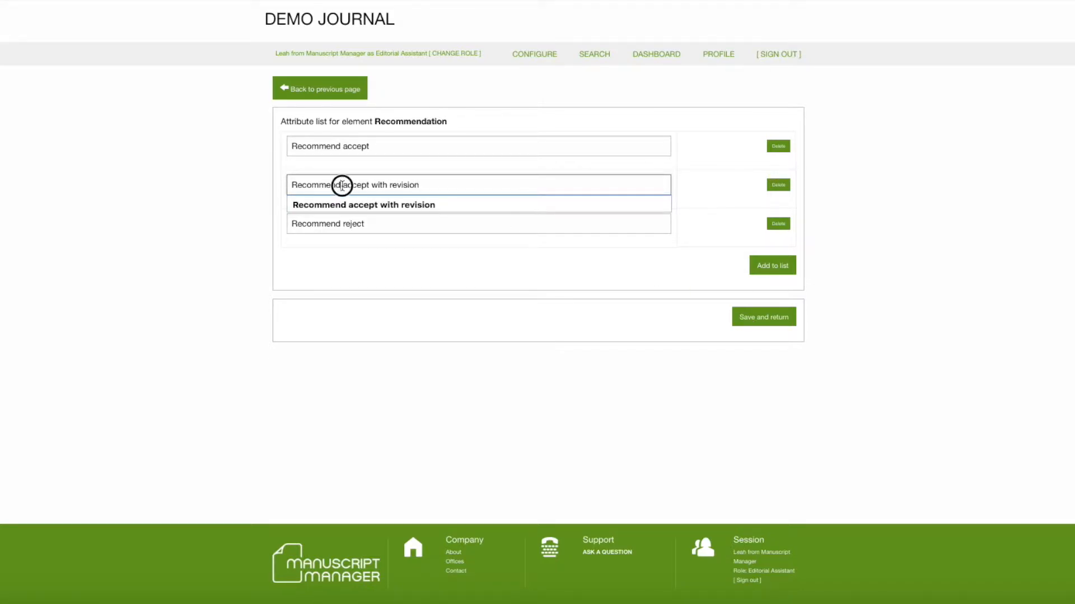
{"action": "left_click", "coordinate": [429, 185]}
{"action": "left_click_drag", "start_coordinate": [343, 186], "coordinate": [429, 187]}
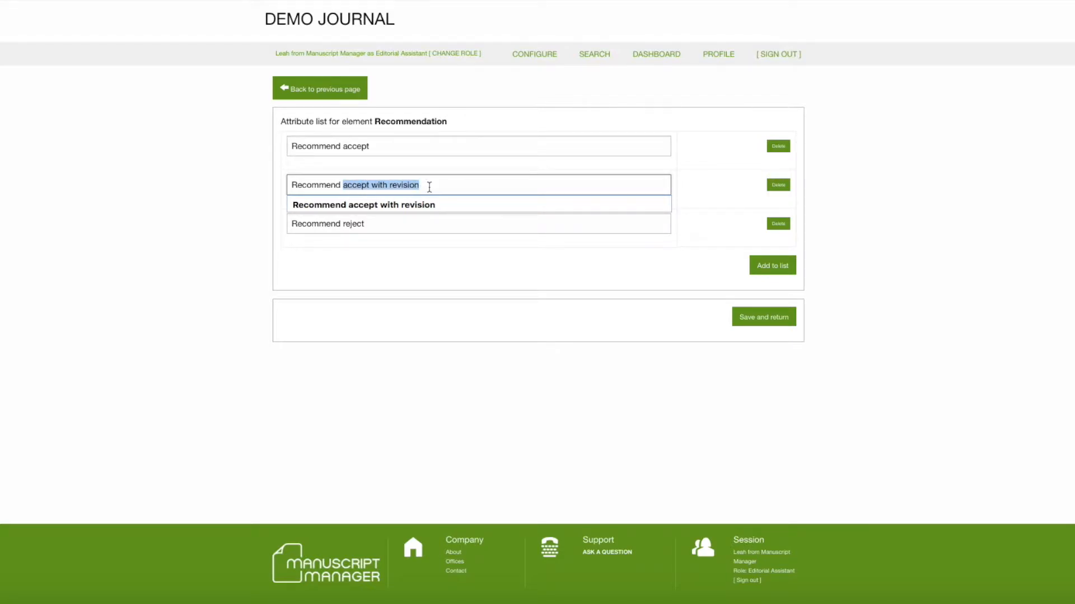
{"action": "type", "text": "revise"}
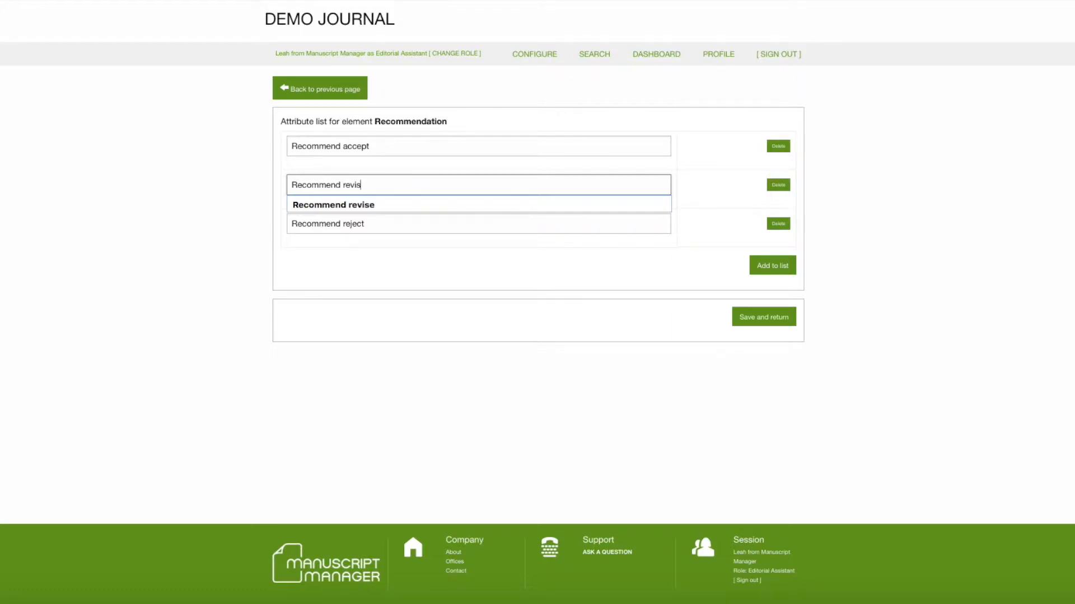
{"action": "left_click", "coordinate": [428, 202]}
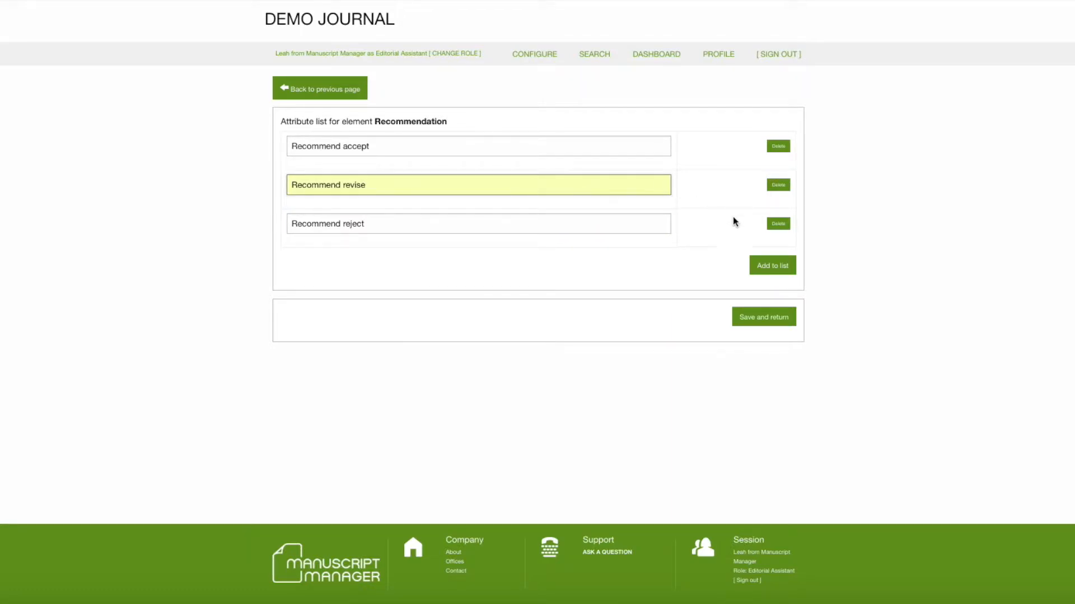
{"action": "left_click", "coordinate": [767, 319]}
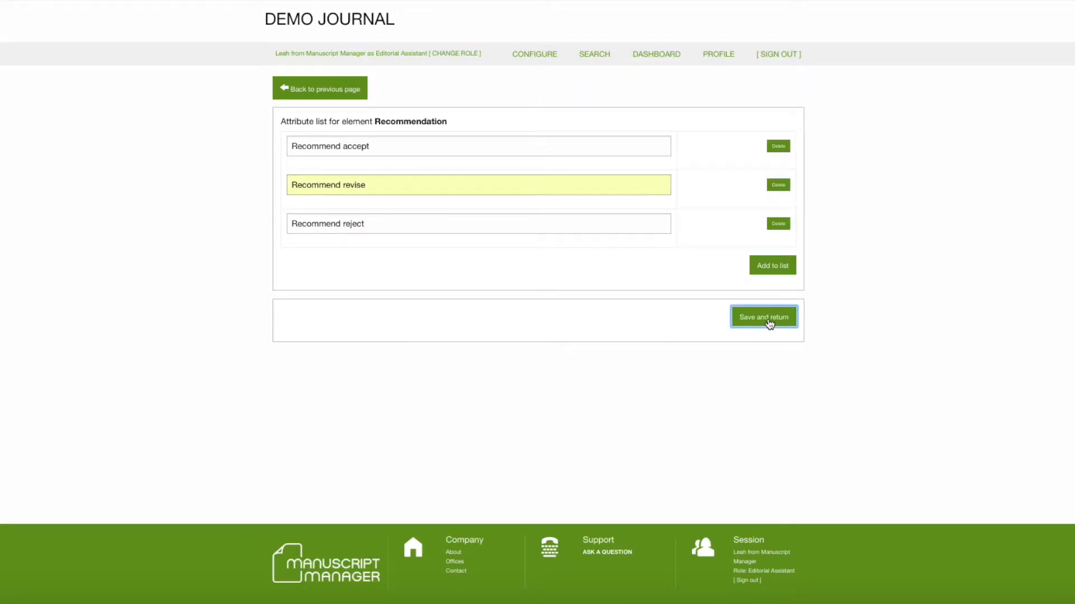
- Check the choices offered by the Recommendation menu at the end of the configurable review form
{"action": "scroll", "coordinate": [767, 319], "scroll_direction": "down", "scroll_amount": 20}
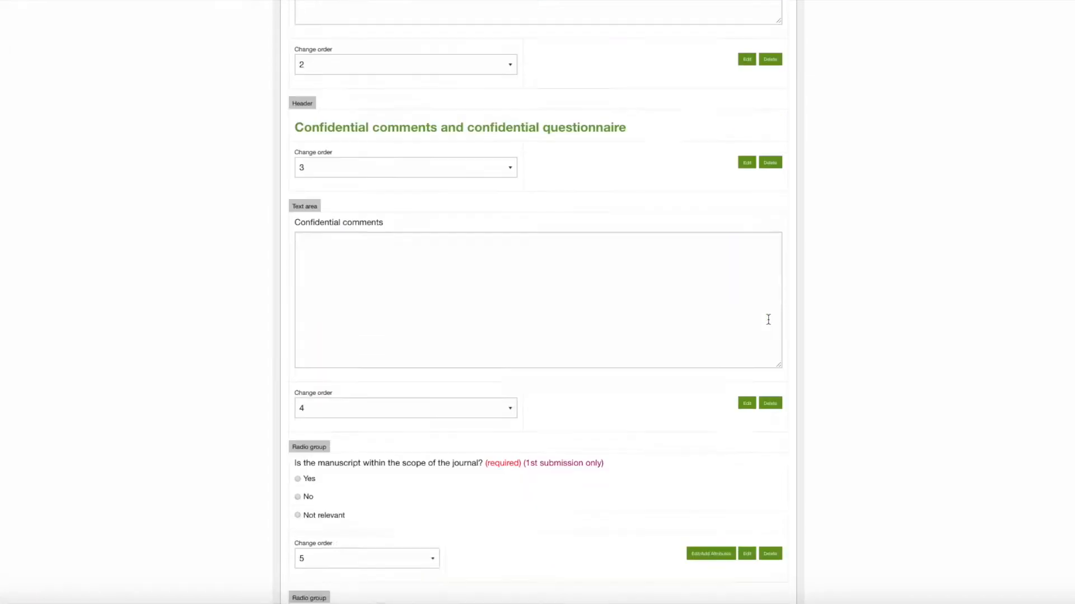
{"action": "scroll", "coordinate": [768, 319], "scroll_direction": "down", "scroll_amount": 2}
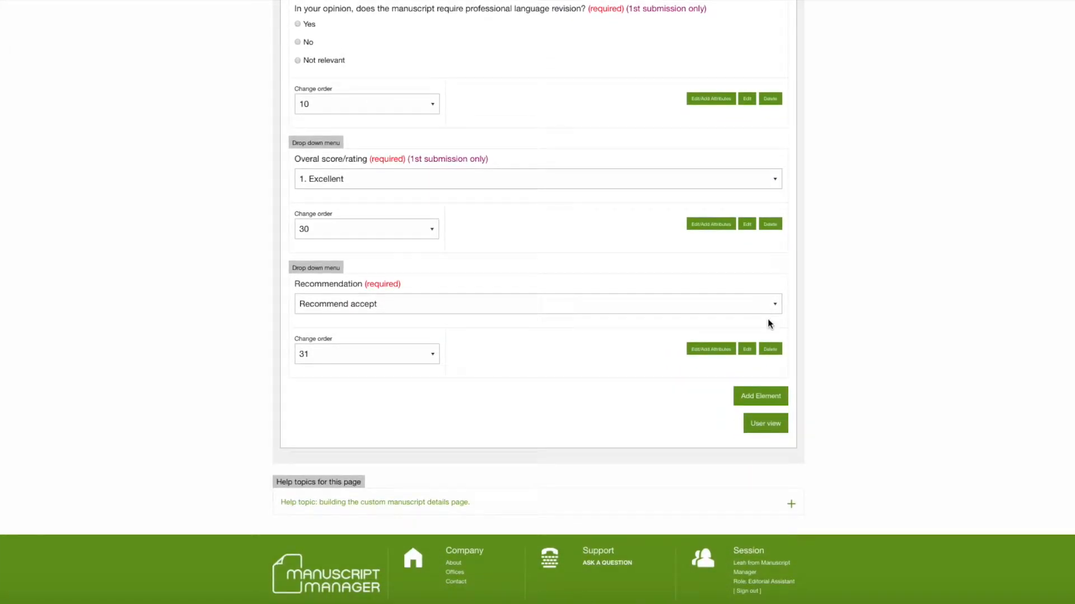
{"action": "left_click", "coordinate": [777, 304]}
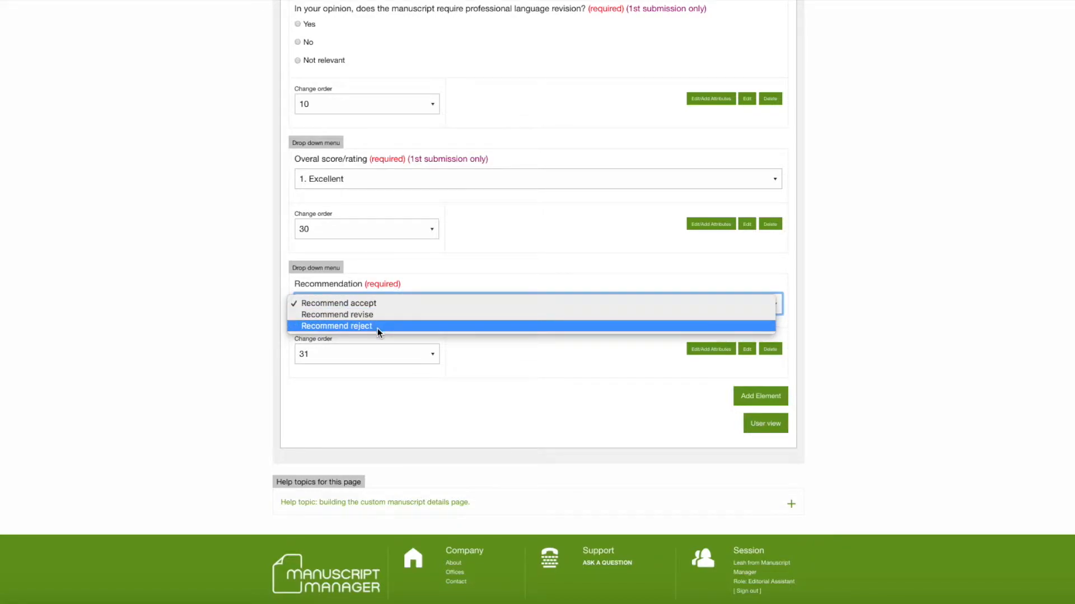
{"action": "left_click", "coordinate": [887, 325]}
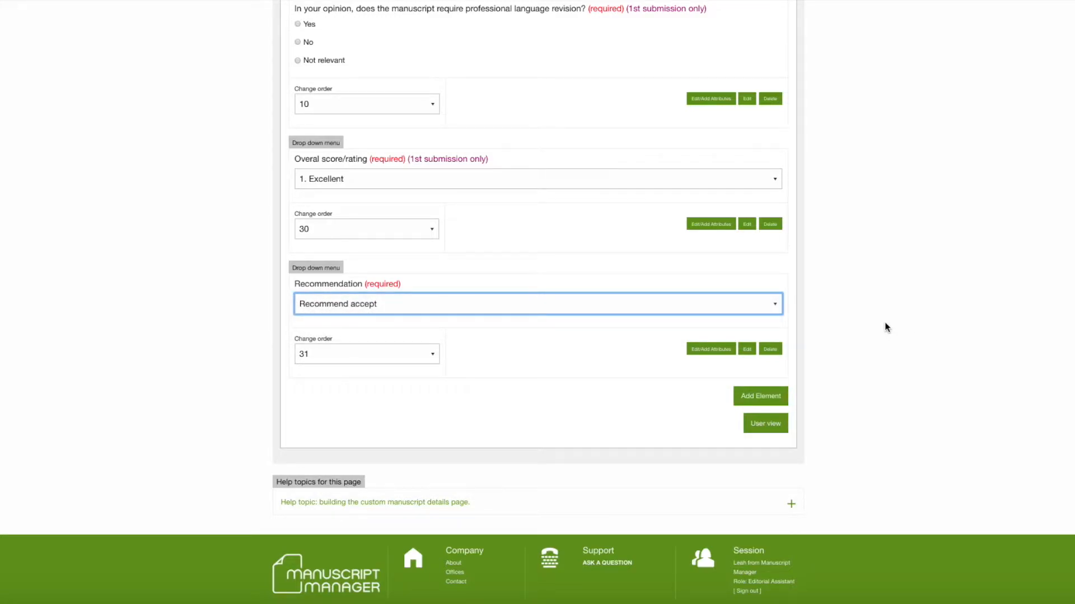
- Preview the review form as the user sees it, check its Recommendation choices, and return to the form configuration
{"action": "left_click", "coordinate": [764, 427]}
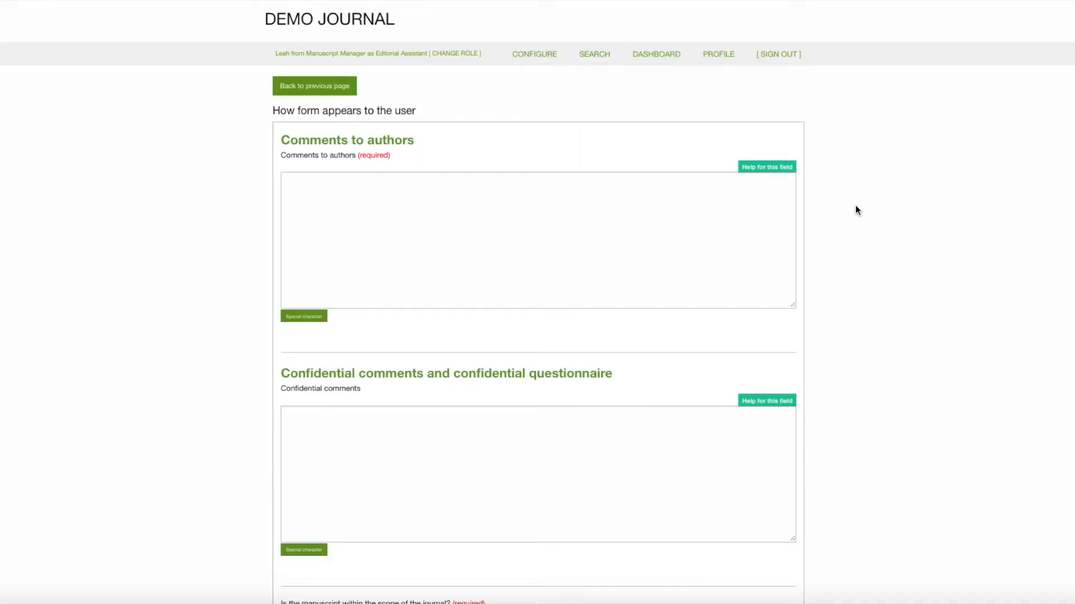
{"action": "scroll", "coordinate": [855, 206], "scroll_direction": "down", "scroll_amount": 10}
{"action": "scroll", "coordinate": [855, 206], "scroll_direction": "down", "scroll_amount": 3}
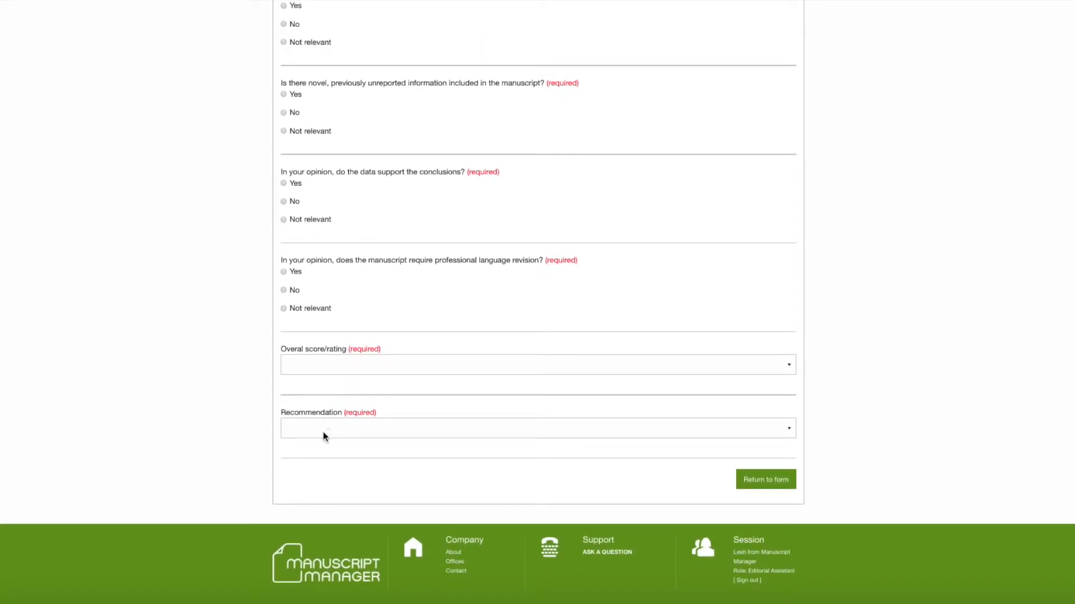
{"action": "left_click", "coordinate": [791, 429]}
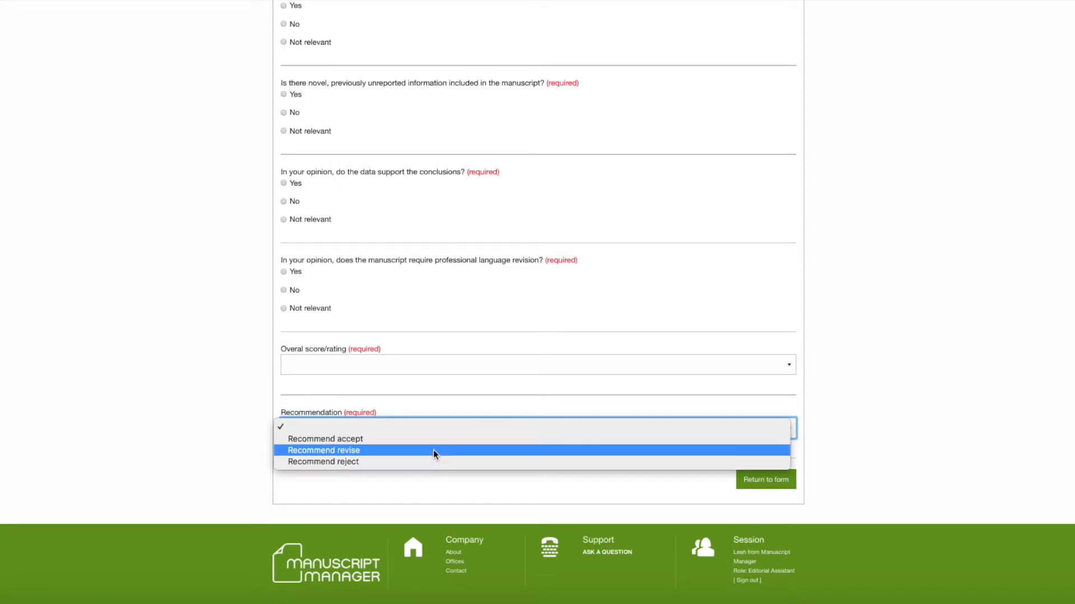
{"action": "left_click", "coordinate": [771, 481]}
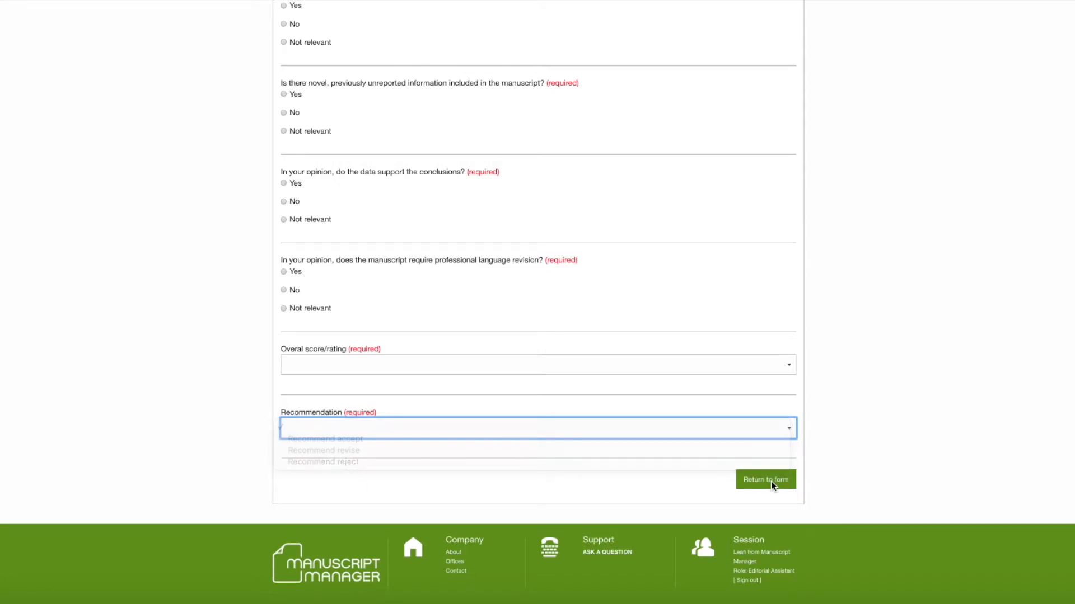
{"action": "left_click", "coordinate": [770, 482]}
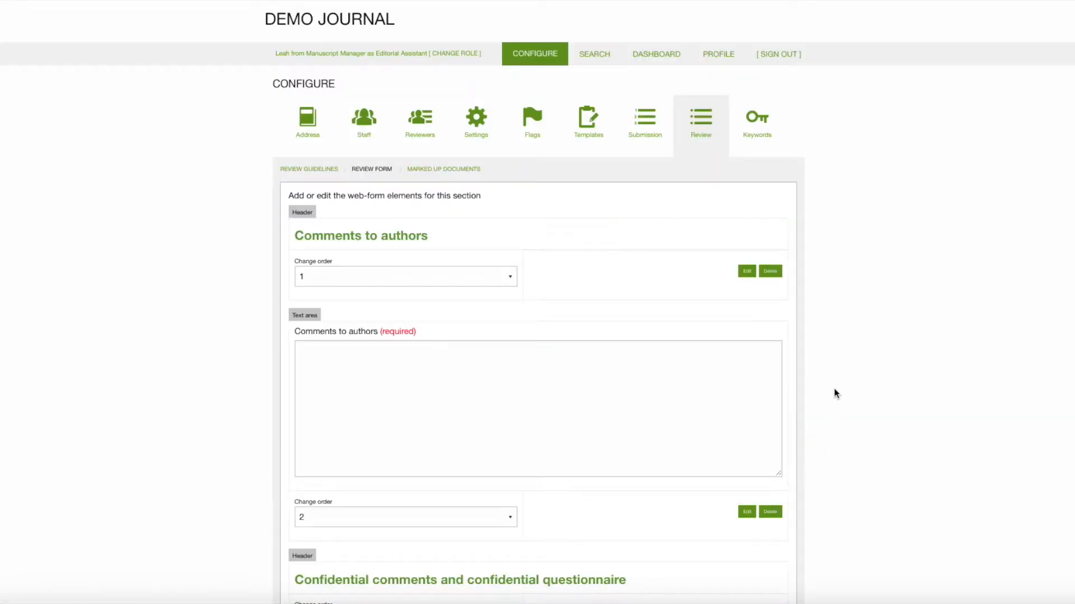
- Examine which review form elements are marked as required or 1st submission only, from Comments to authors through Recommendation
{"action": "scroll", "coordinate": [833, 295], "scroll_direction": "down", "scroll_amount": 2}
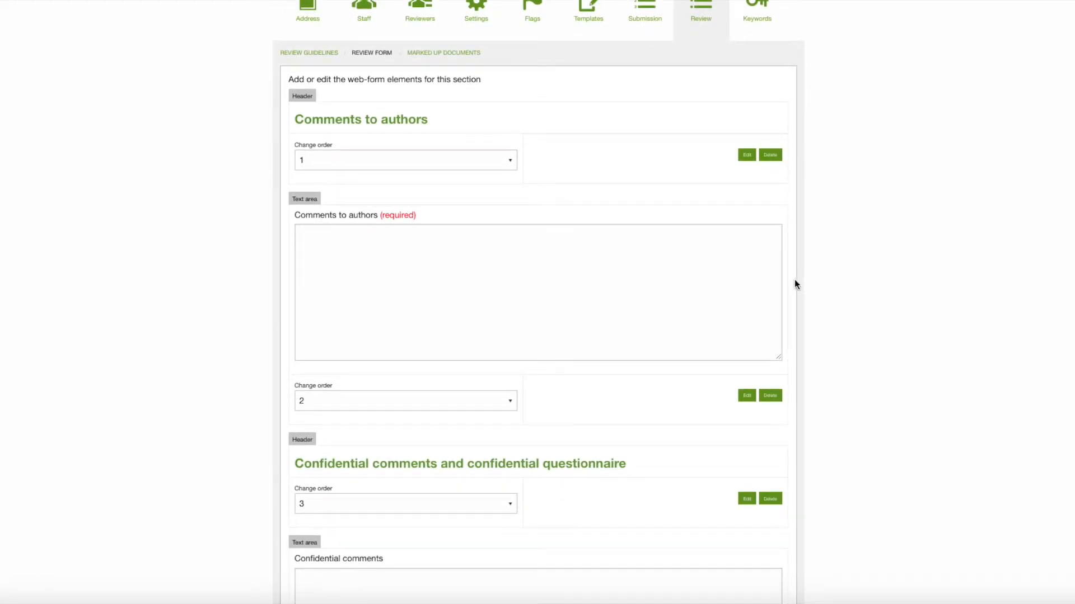
{"action": "scroll", "coordinate": [824, 401], "scroll_direction": "down", "scroll_amount": 2}
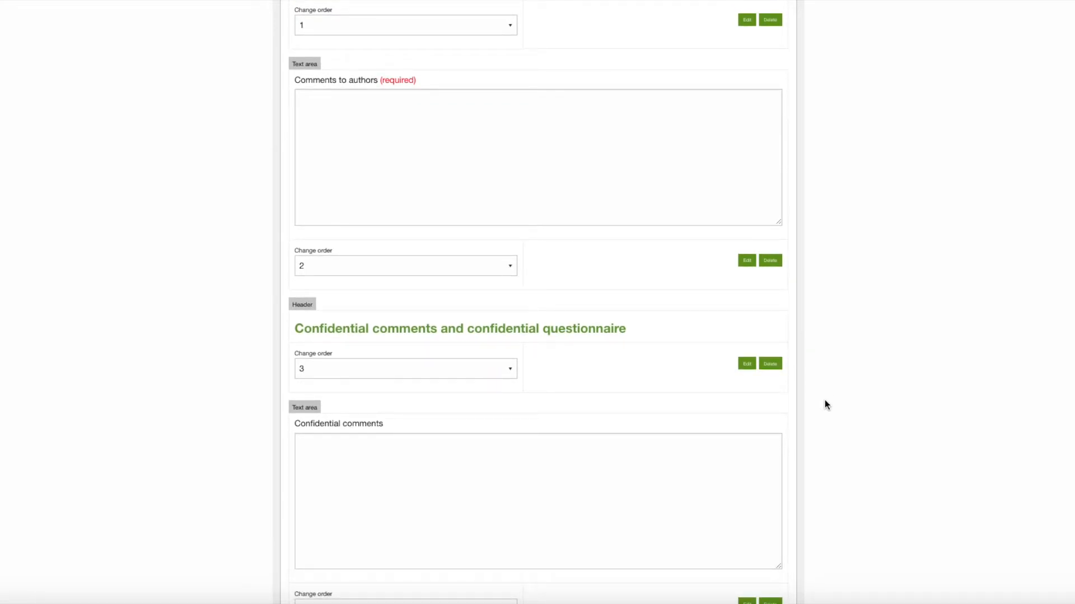
{"action": "scroll", "coordinate": [825, 401], "scroll_direction": "down", "scroll_amount": 3}
{"action": "scroll", "coordinate": [824, 405], "scroll_direction": "down", "scroll_amount": 5}
{"action": "scroll", "coordinate": [825, 401], "scroll_direction": "down", "scroll_amount": 1}
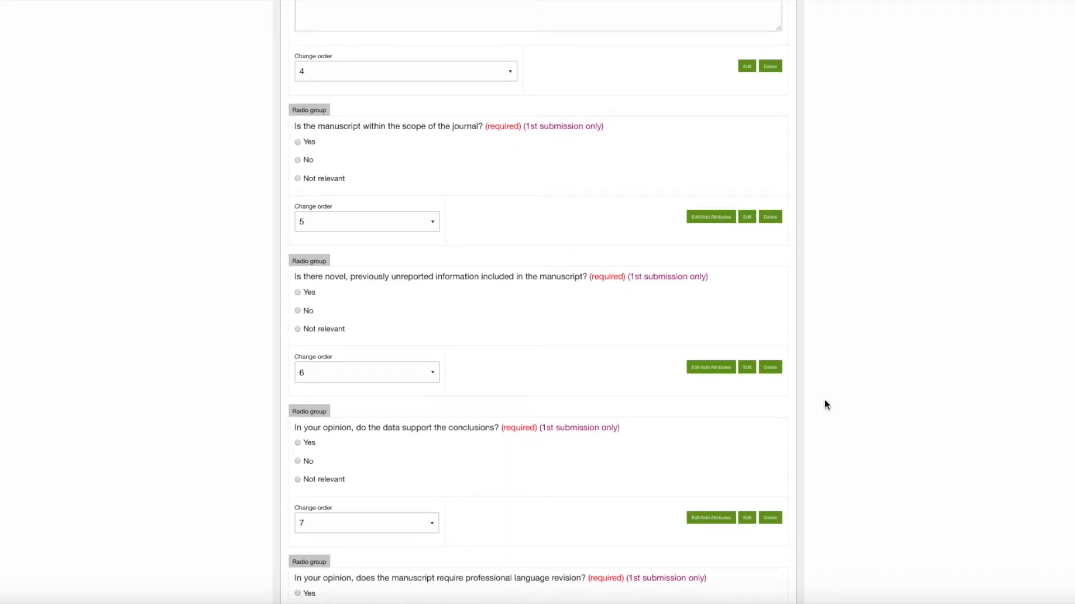
{"action": "scroll", "coordinate": [824, 404], "scroll_direction": "down", "scroll_amount": 4}
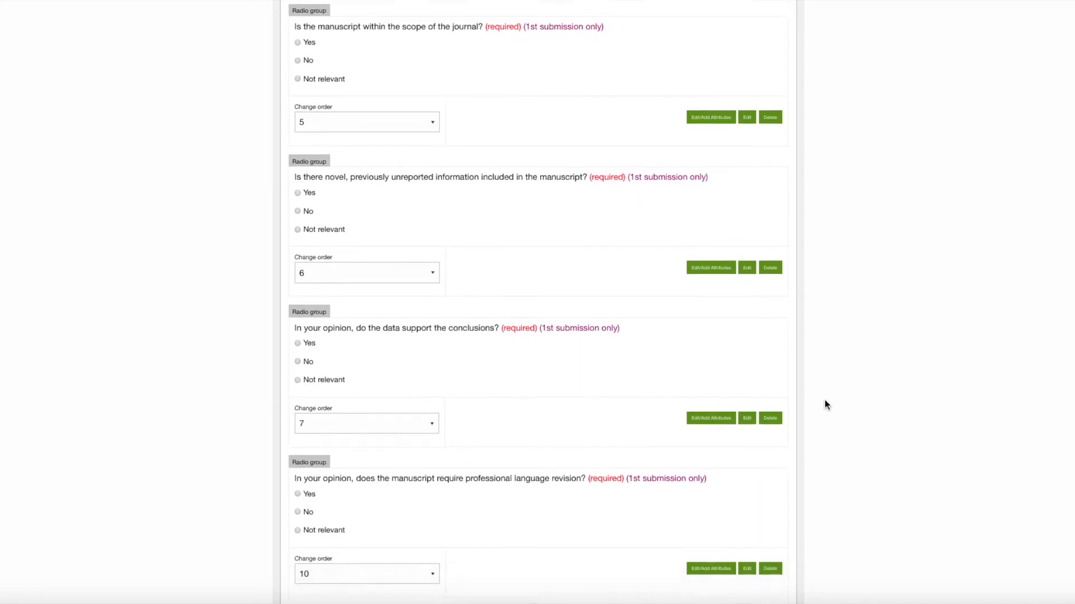
{"action": "scroll", "coordinate": [825, 400], "scroll_direction": "down", "scroll_amount": 4}
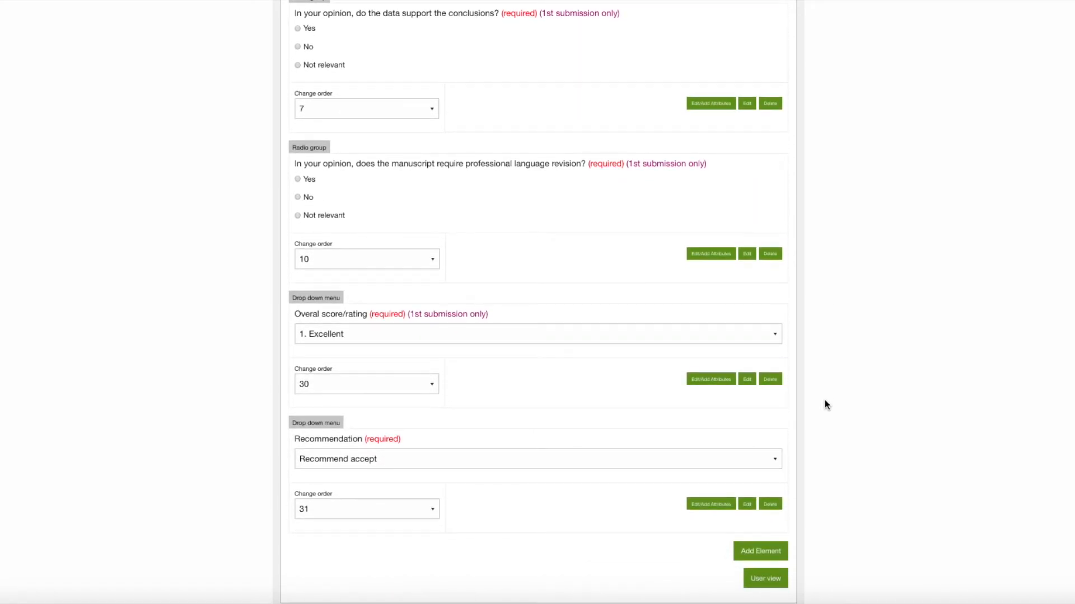
{"action": "scroll", "coordinate": [824, 400], "scroll_direction": "up", "scroll_amount": 10}
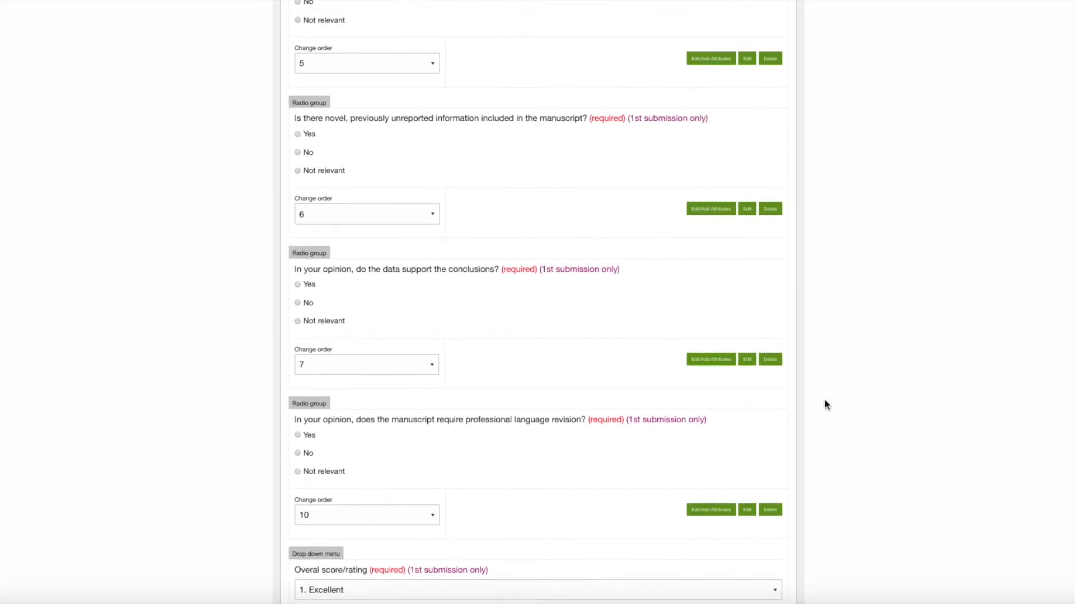
{"action": "scroll", "coordinate": [826, 404], "scroll_direction": "up", "scroll_amount": 9}
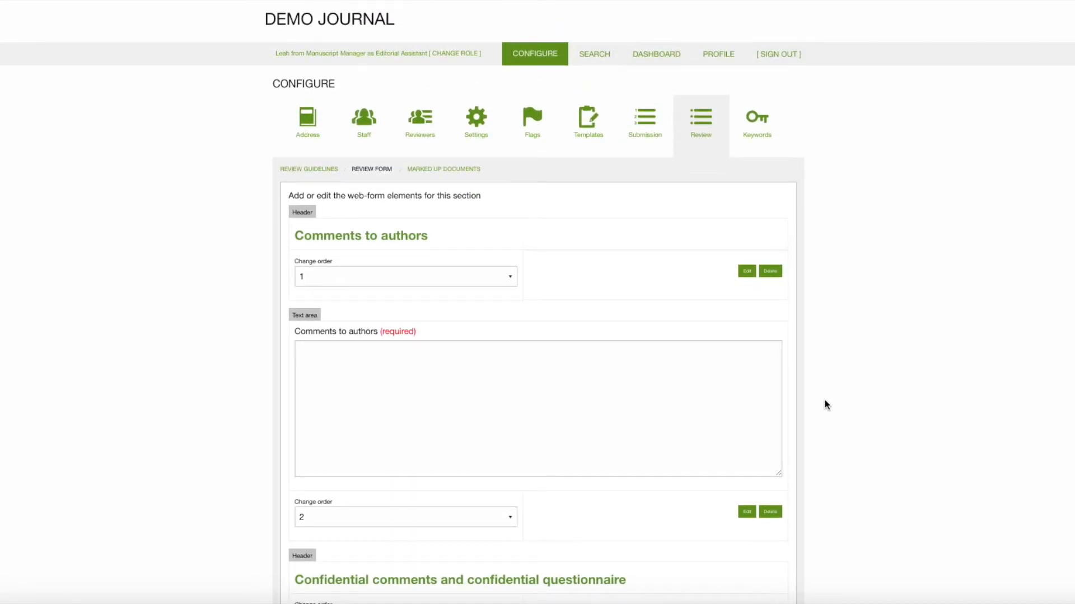
- Open the marked up documents settings of the review configuration and view the reviewer option there
{"action": "left_click", "coordinate": [465, 172]}
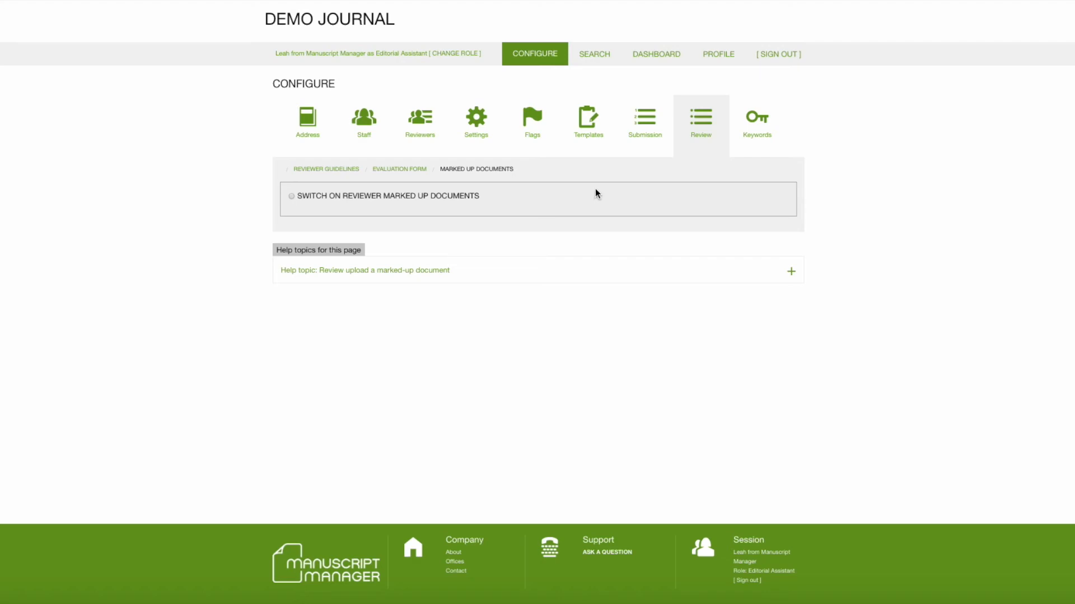
{"action": "scroll", "coordinate": [865, 155], "scroll_direction": "up", "scroll_amount": 1}
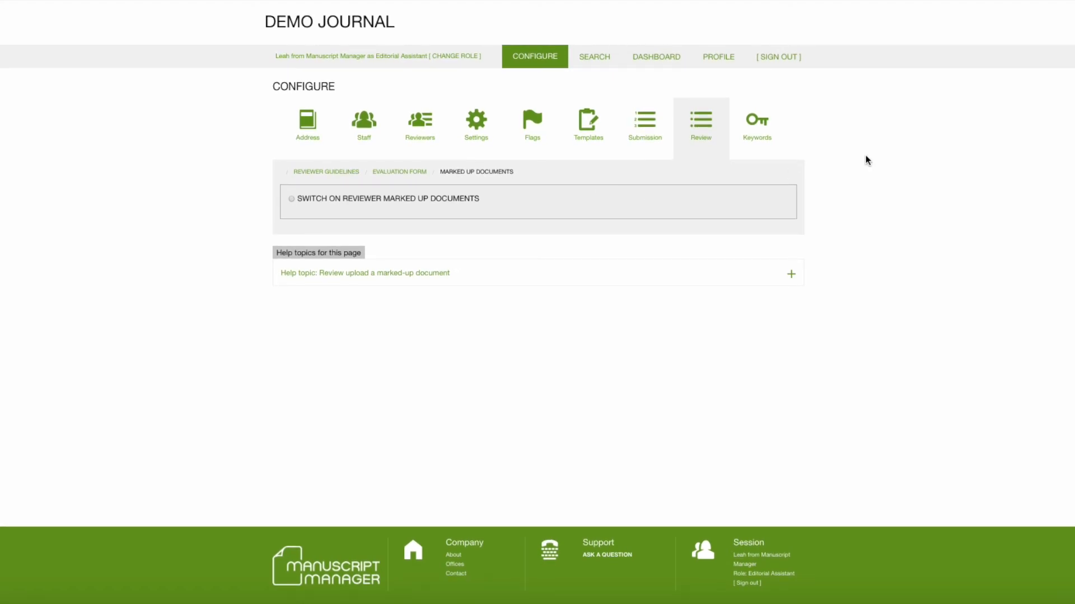
{"action": "scroll", "coordinate": [865, 156], "scroll_direction": "down", "scroll_amount": 1}
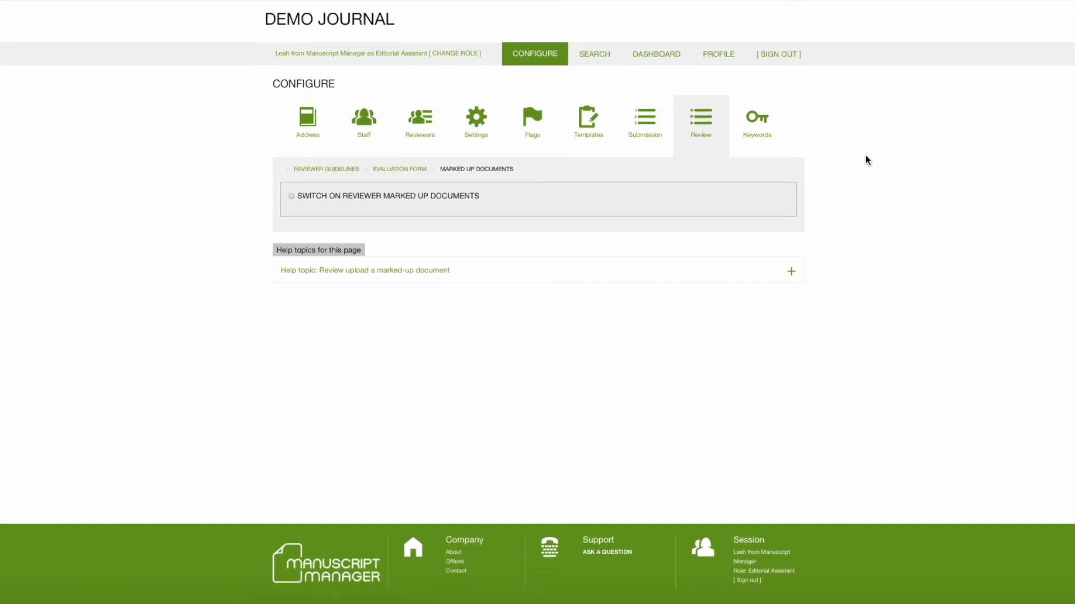